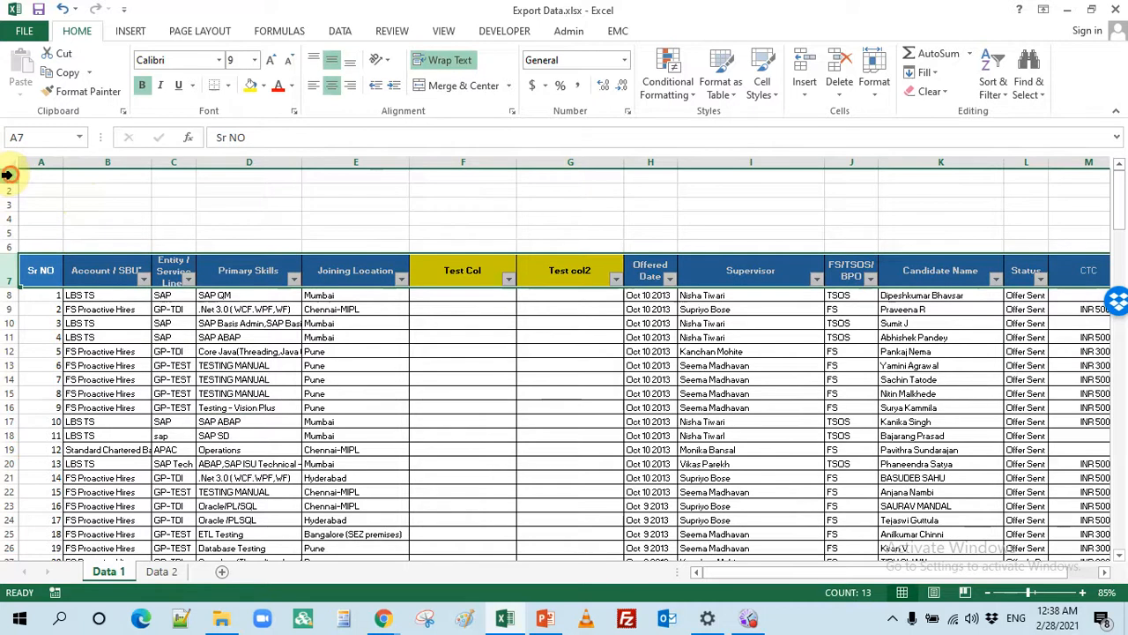
Examine the Data 1 sheet's blank rows above the header, its row 7 headers, table extent and the two yellow test columns.
drag(7, 174, 11, 249)
click(375, 433)
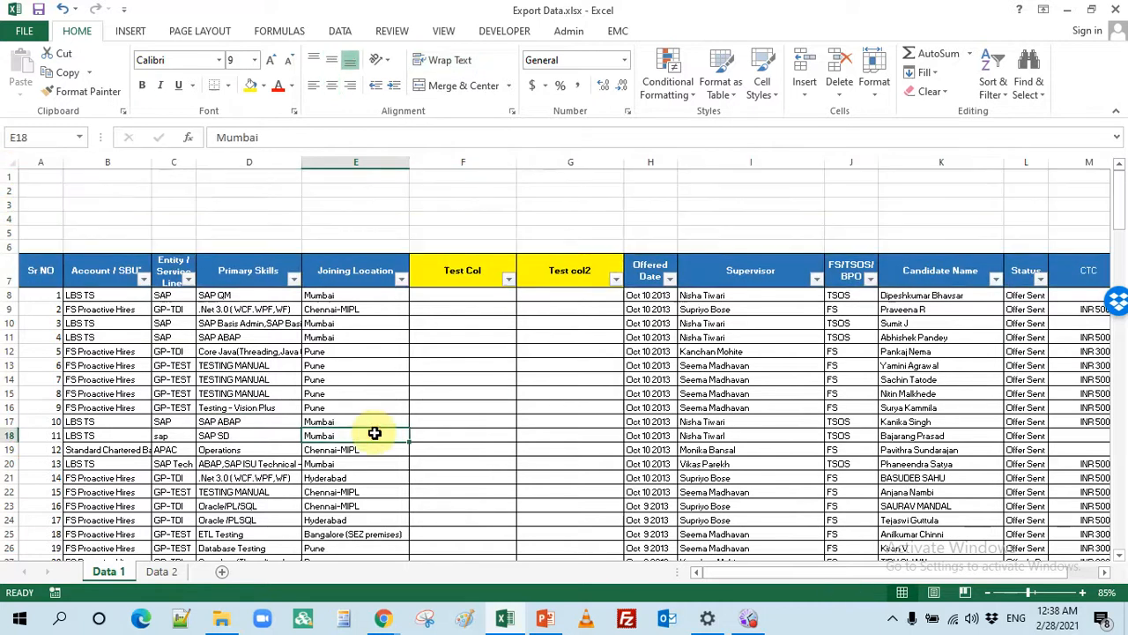
drag(468, 269, 551, 270)
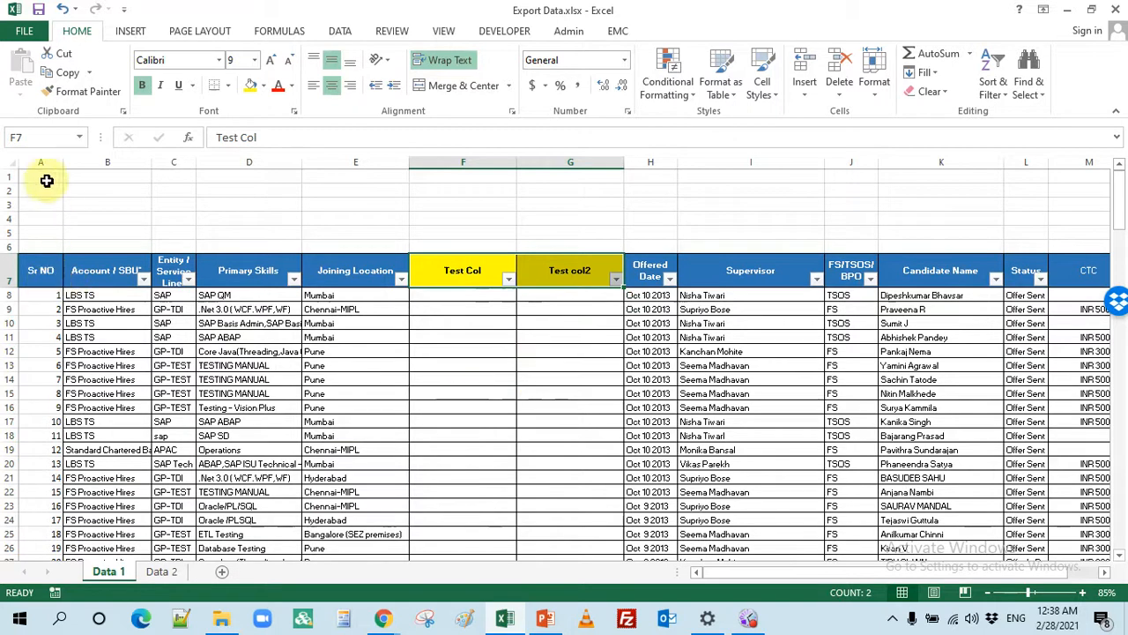
click(5, 276)
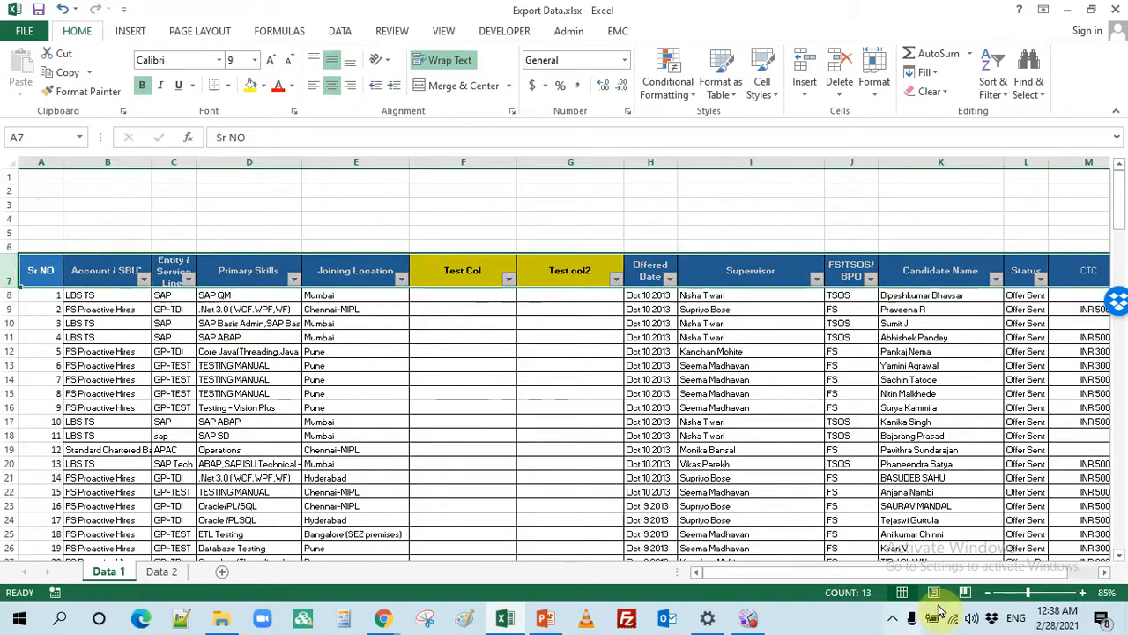
drag(860, 410, 1020, 411)
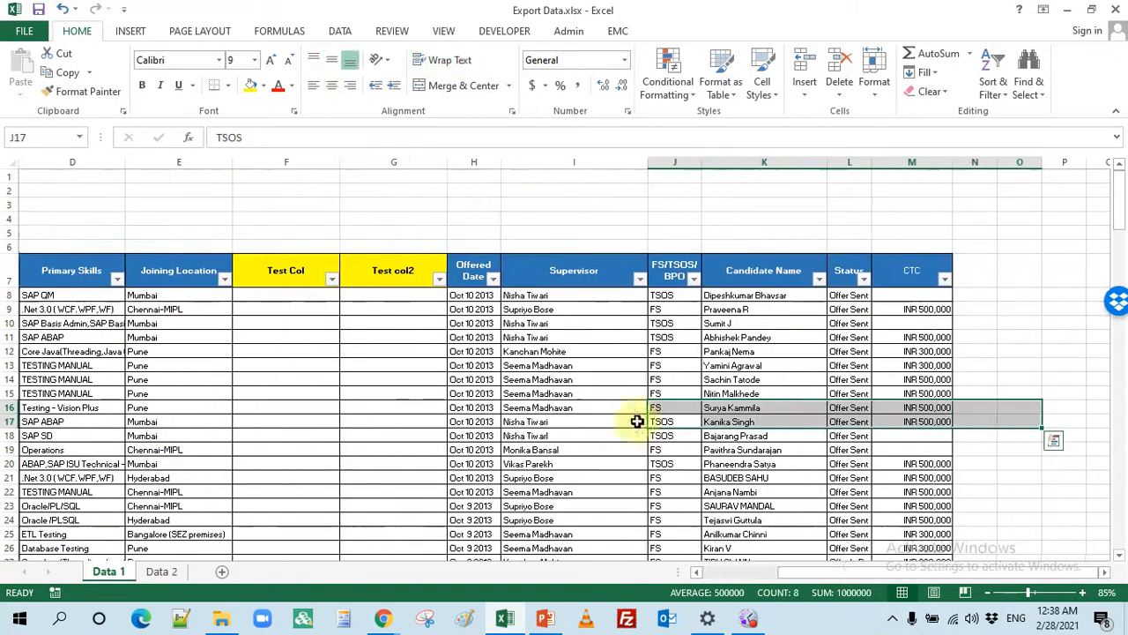
click(511, 409)
drag(368, 438, 5, 422)
click(491, 324)
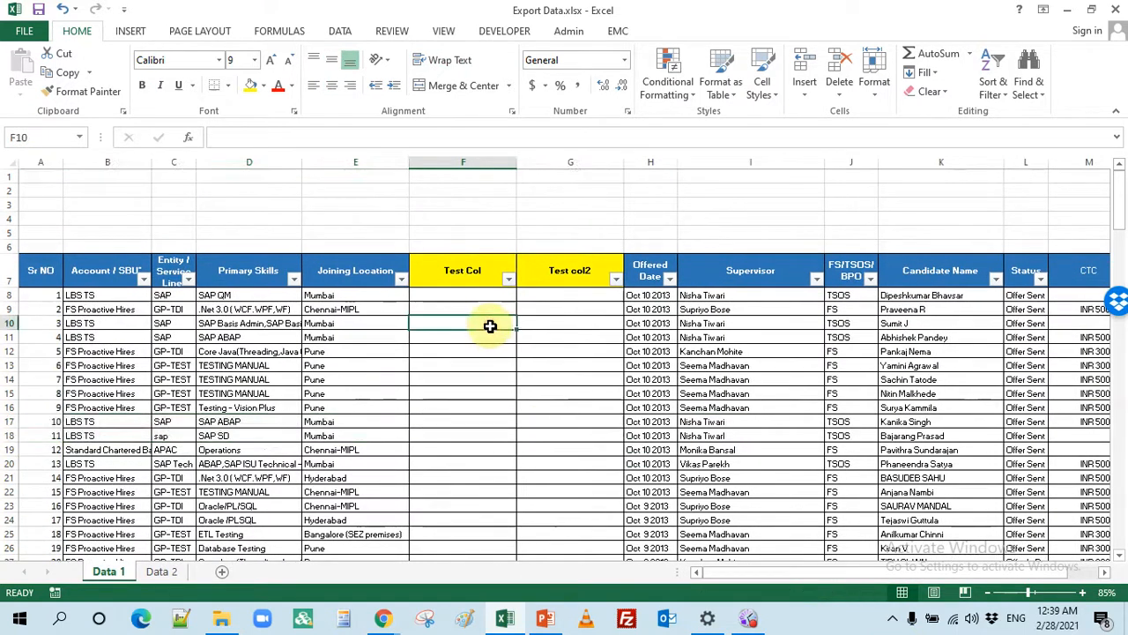
click(480, 166)
drag(480, 165, 564, 172)
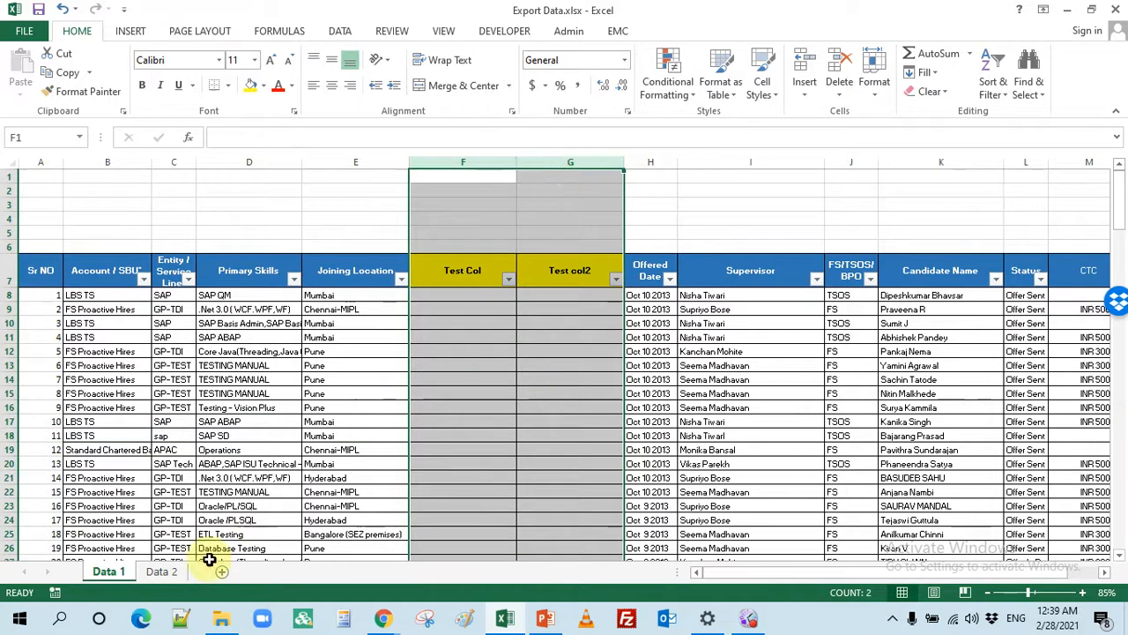
Examine the Data 2 sheet's blank top rows, blank columns A to E and the yellow columns K to O.
click(161, 572)
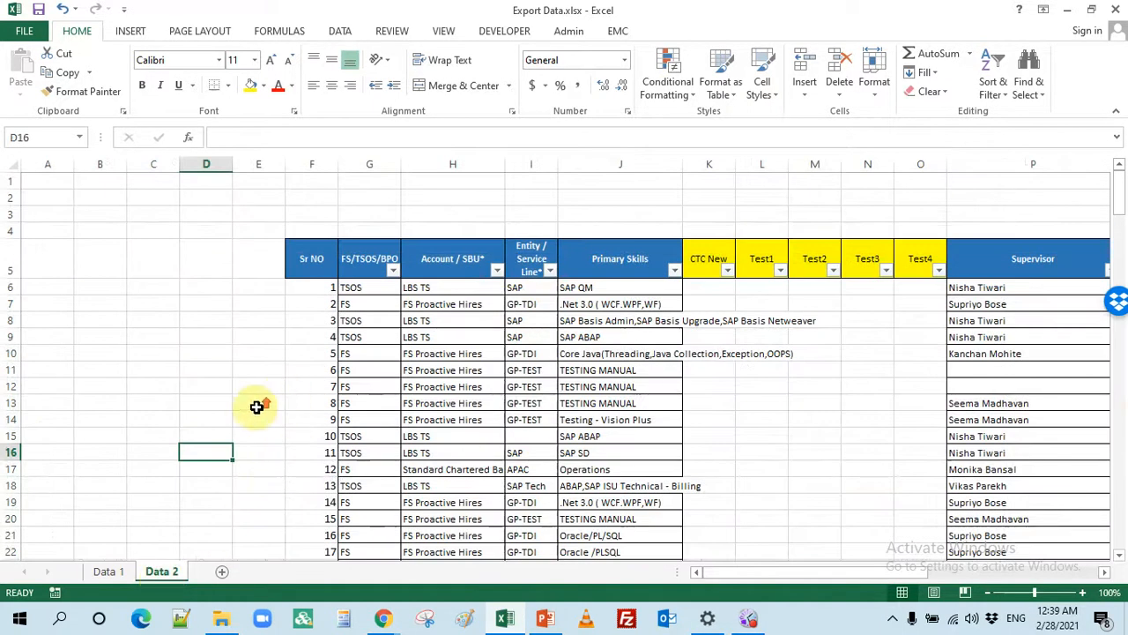
drag(11, 181, 22, 224)
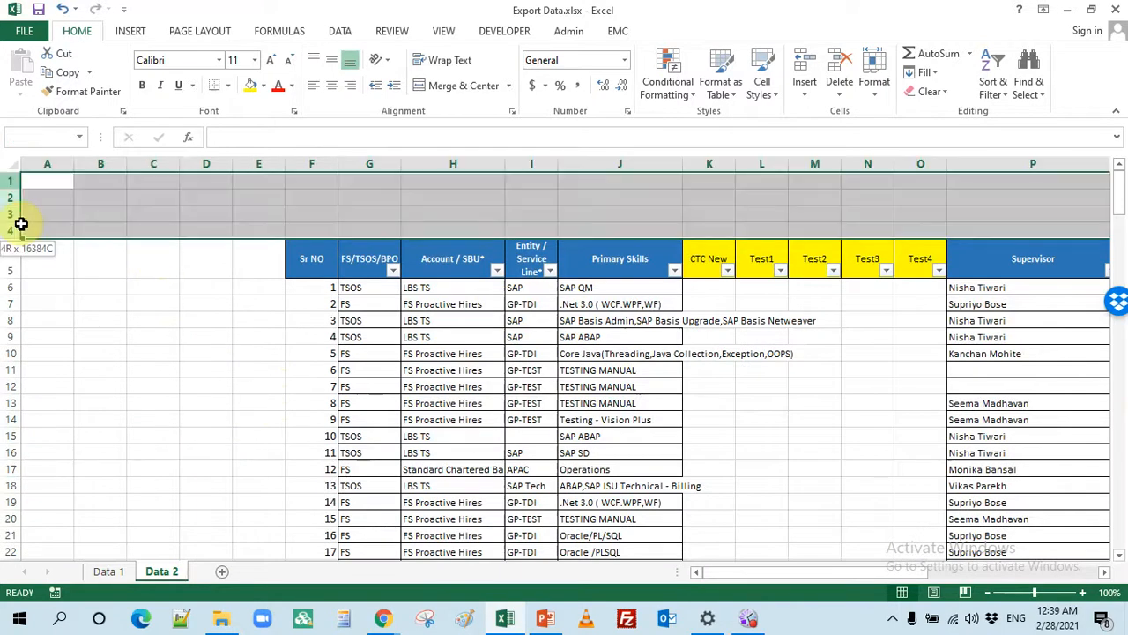
click(150, 302)
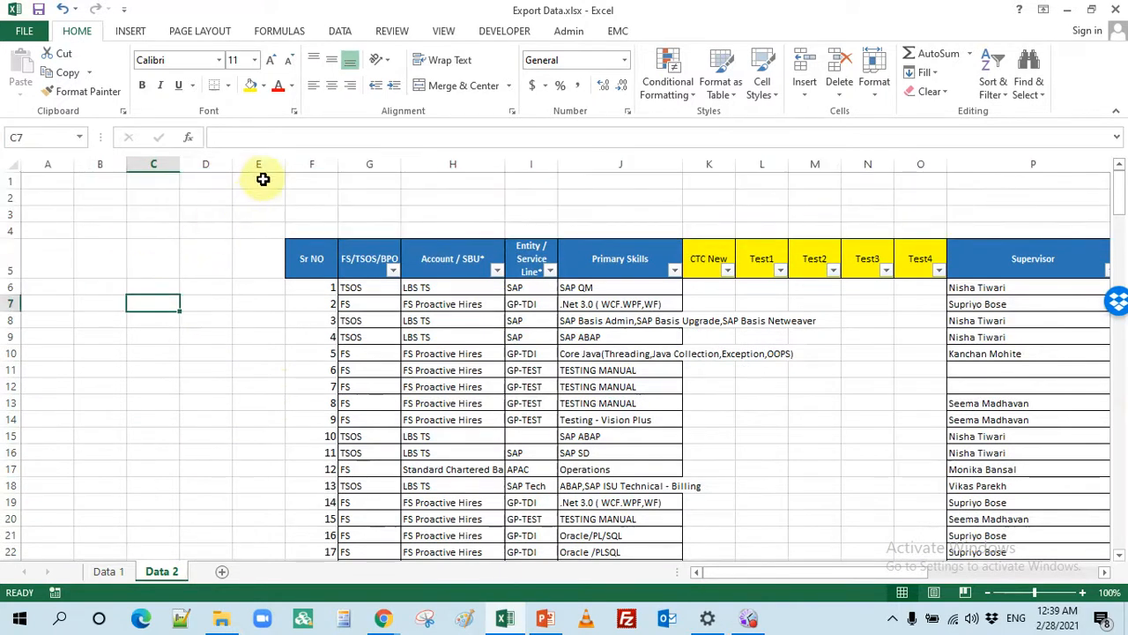
drag(266, 165, 8, 171)
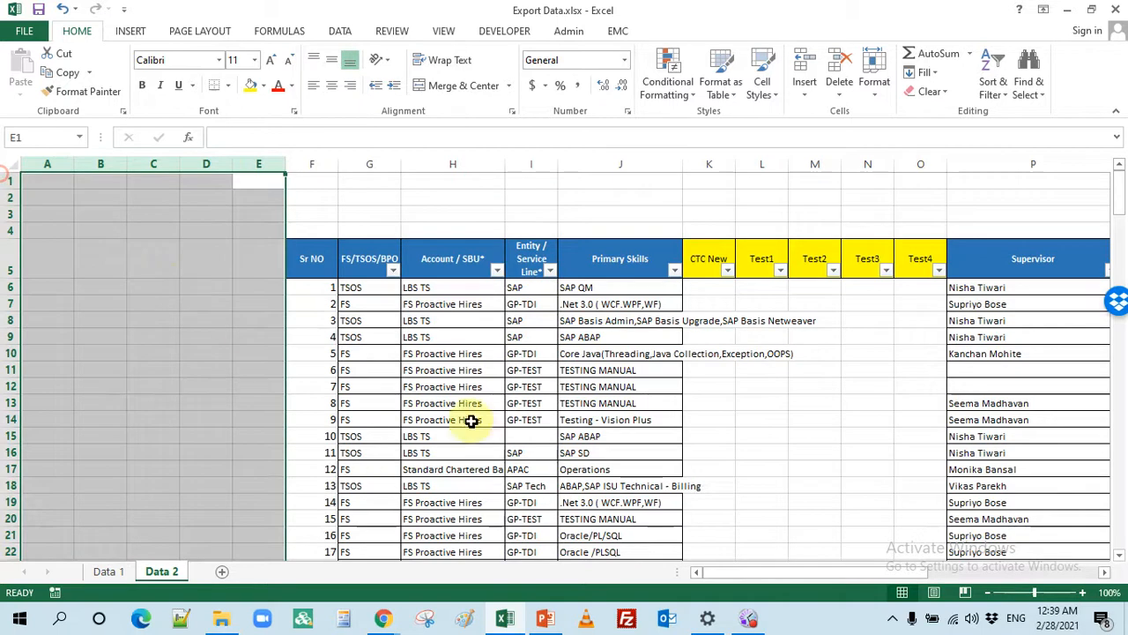
click(820, 487)
drag(781, 573, 956, 592)
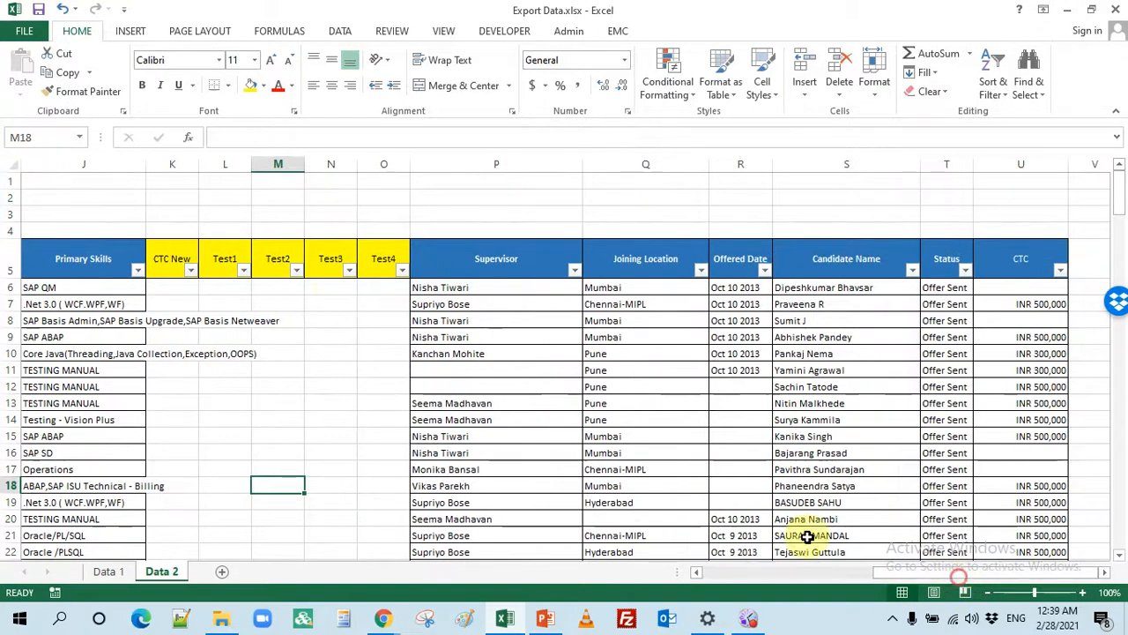
drag(176, 163, 362, 179)
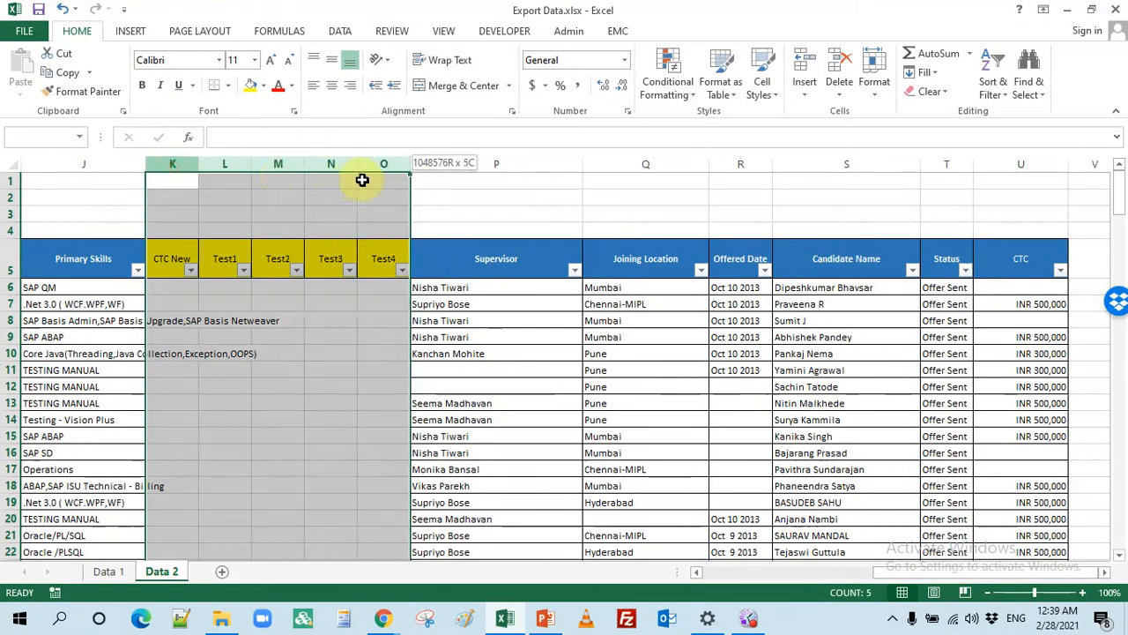
Return to the Data 1 sheet and launch the Smart Comparison tool, program 120, from the EMC userform, placing its window clear of the first columns.
click(108, 573)
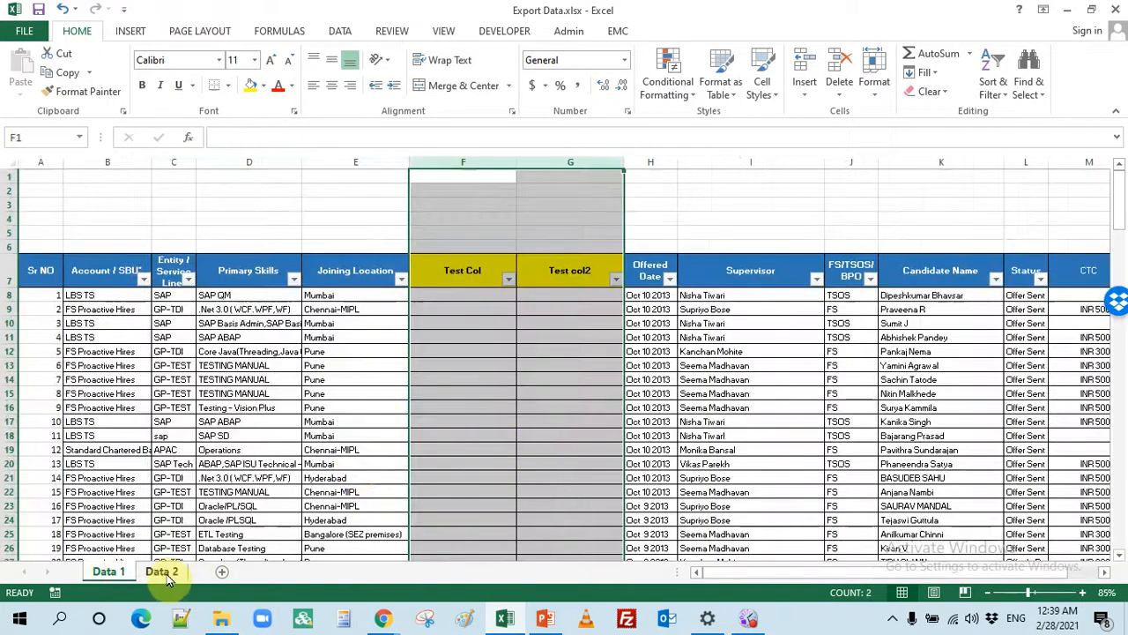
click(545, 384)
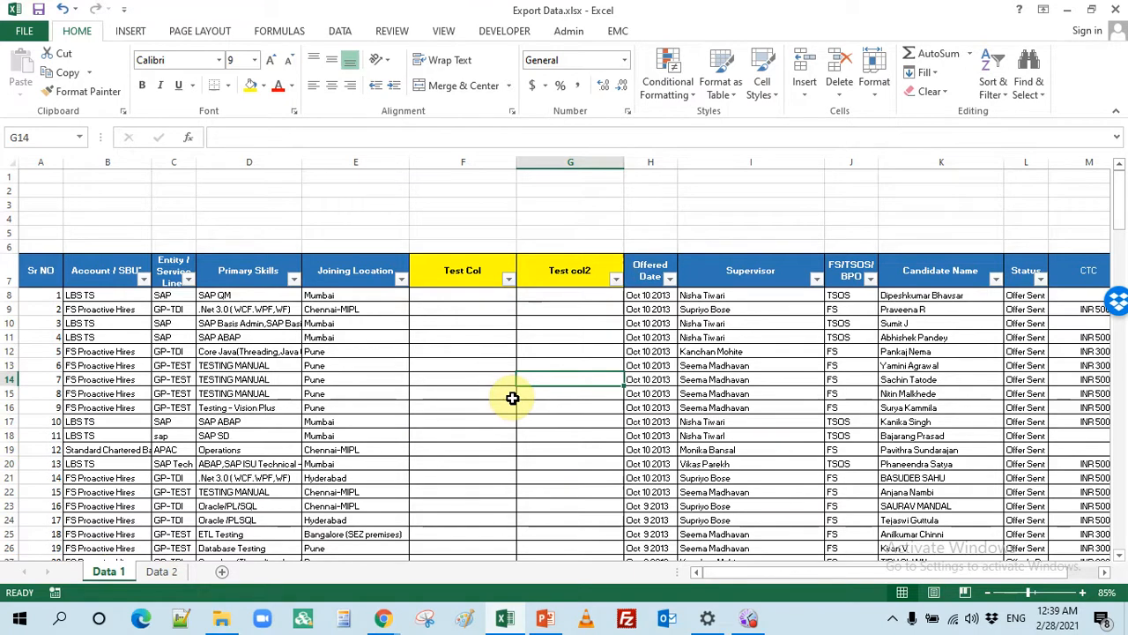
click(617, 30)
click(29, 77)
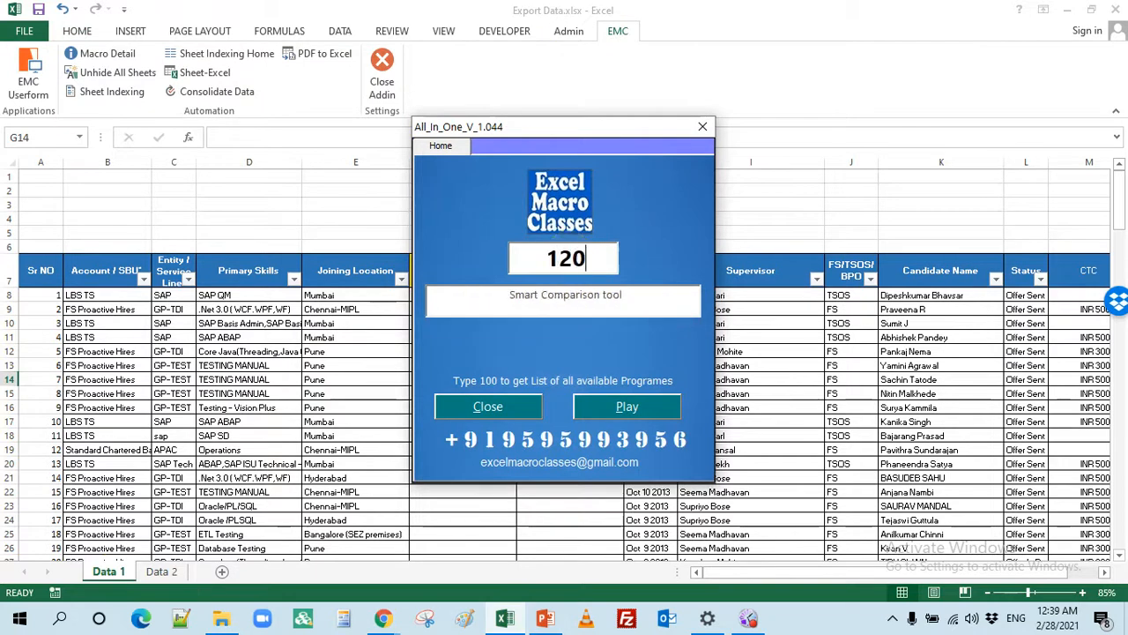
click(634, 407)
drag(576, 91, 508, 49)
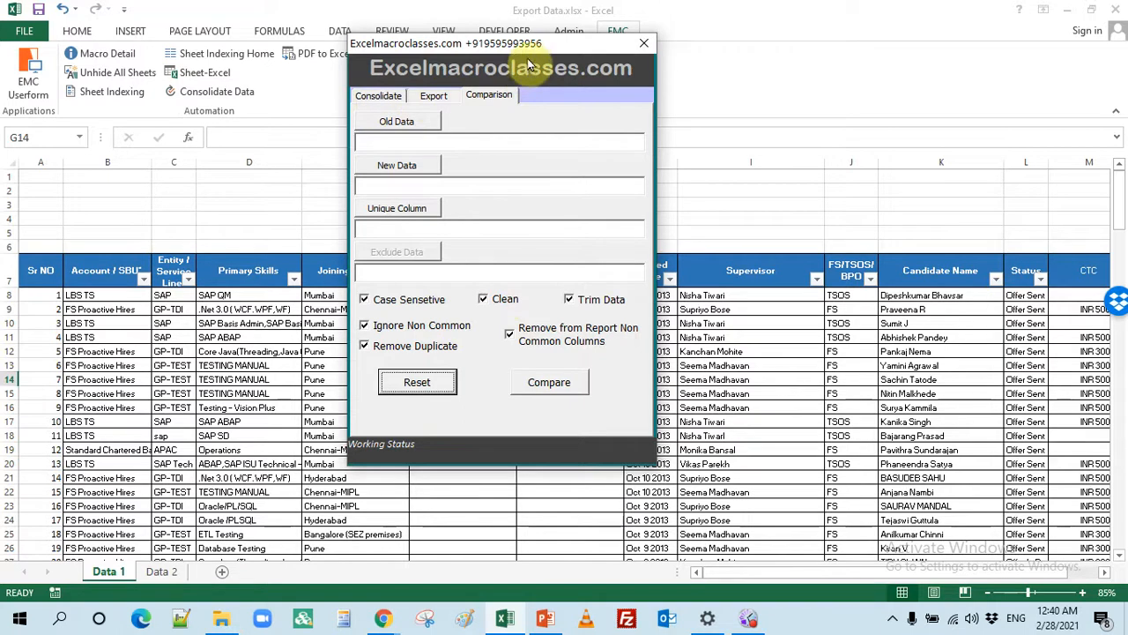
drag(527, 49, 728, 34)
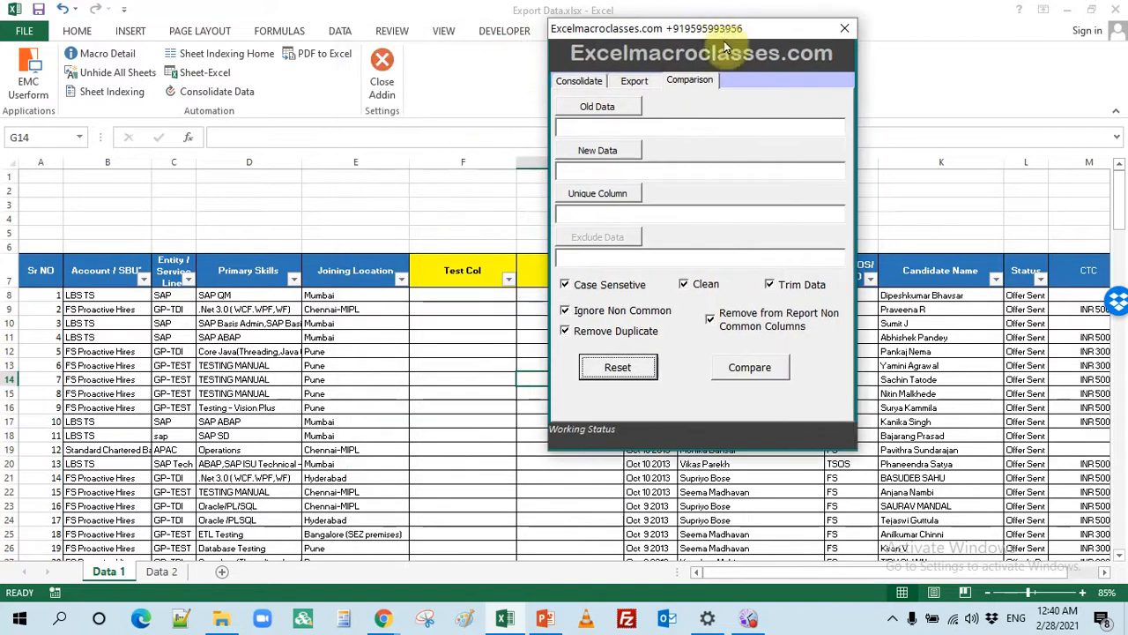
Select $A$1:$M$171 on the Data 1 sheet as the comparison's old data range.
click(598, 108)
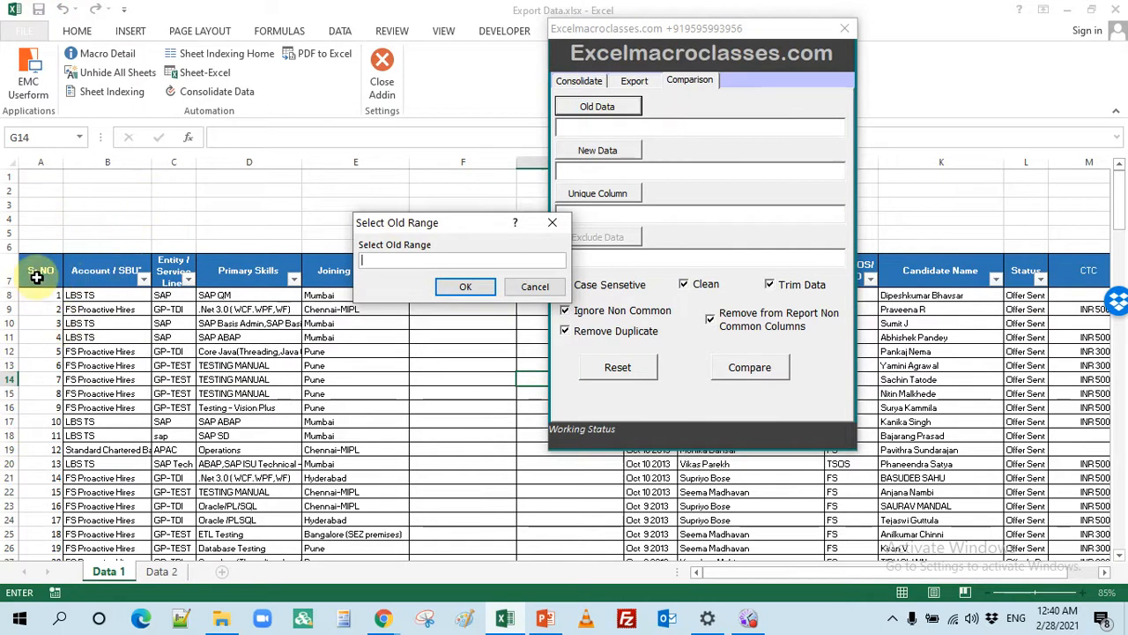
drag(37, 277, 564, 520)
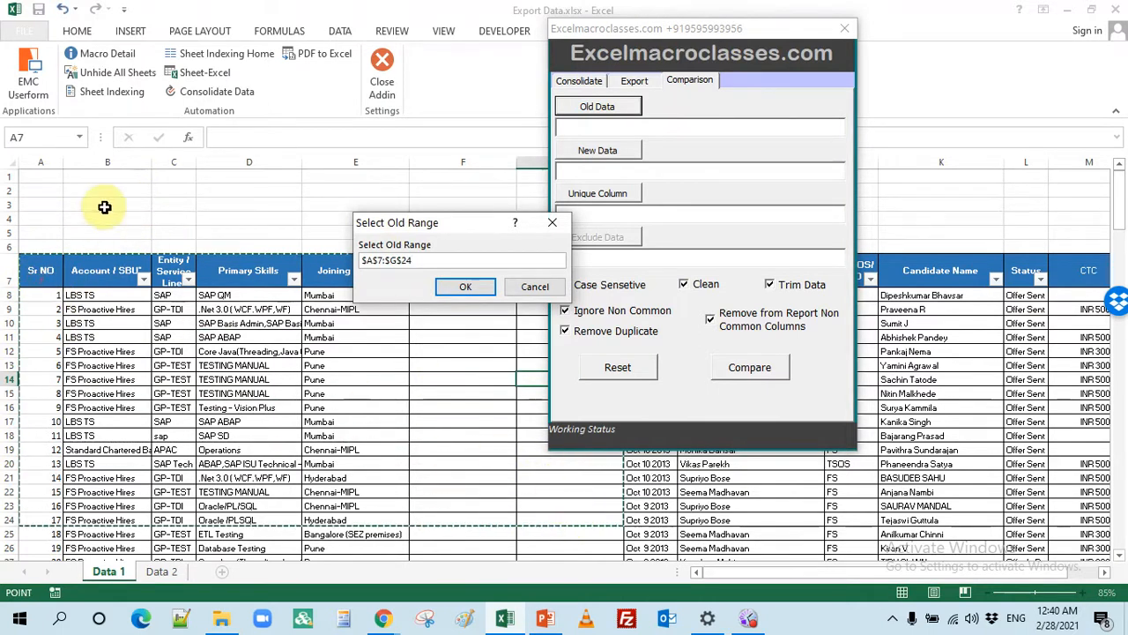
drag(104, 206, 13, 211)
click(36, 177)
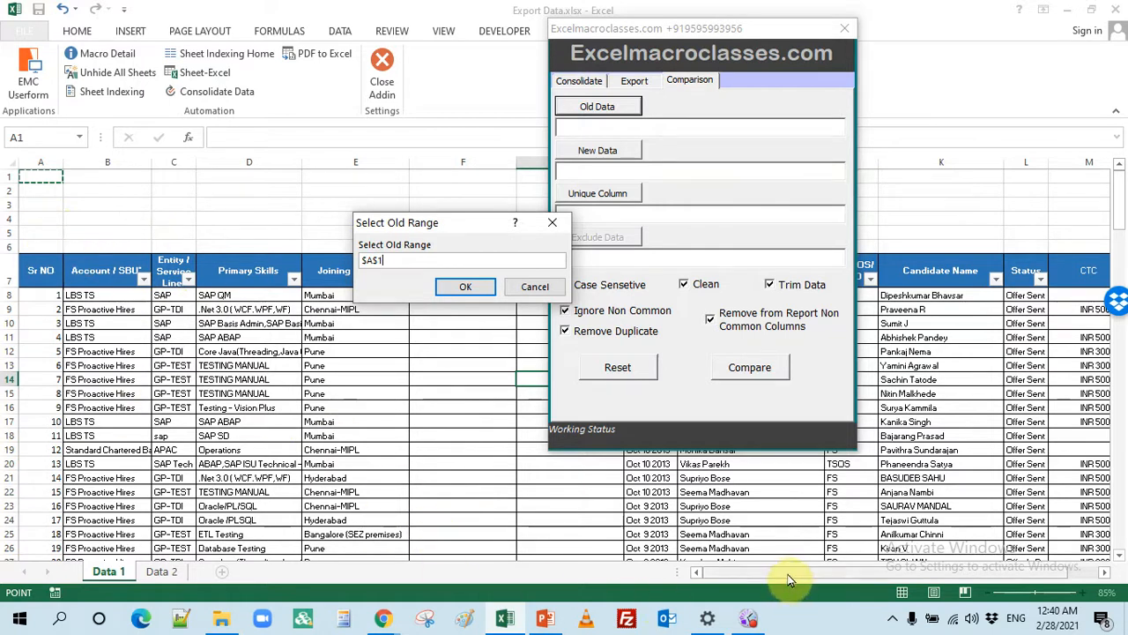
drag(791, 573, 866, 577)
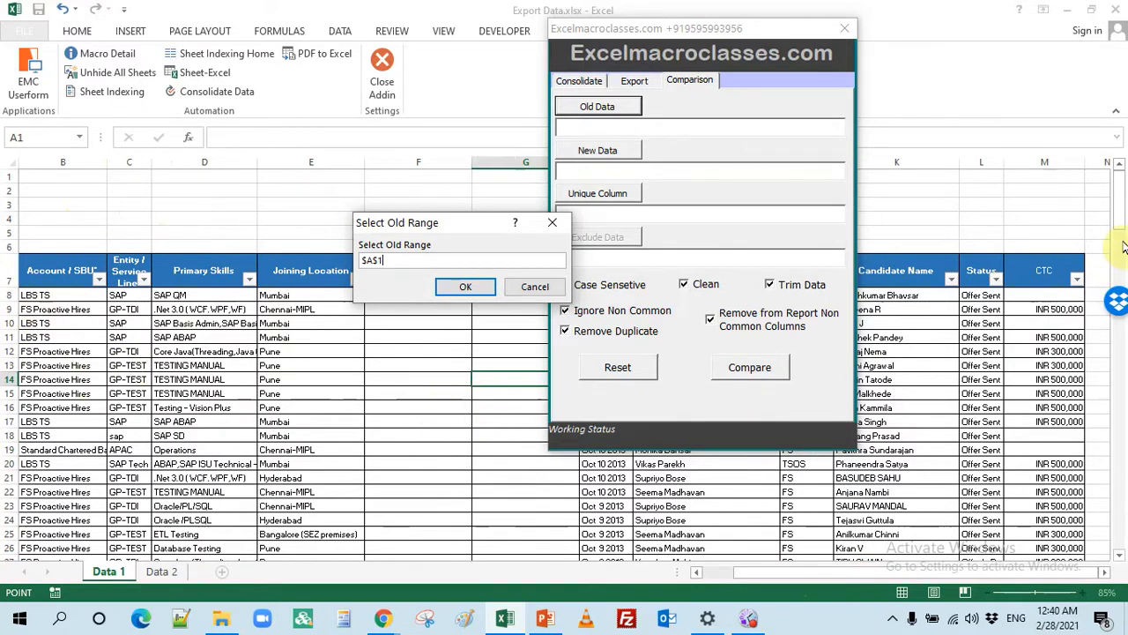
drag(1124, 216, 1119, 542)
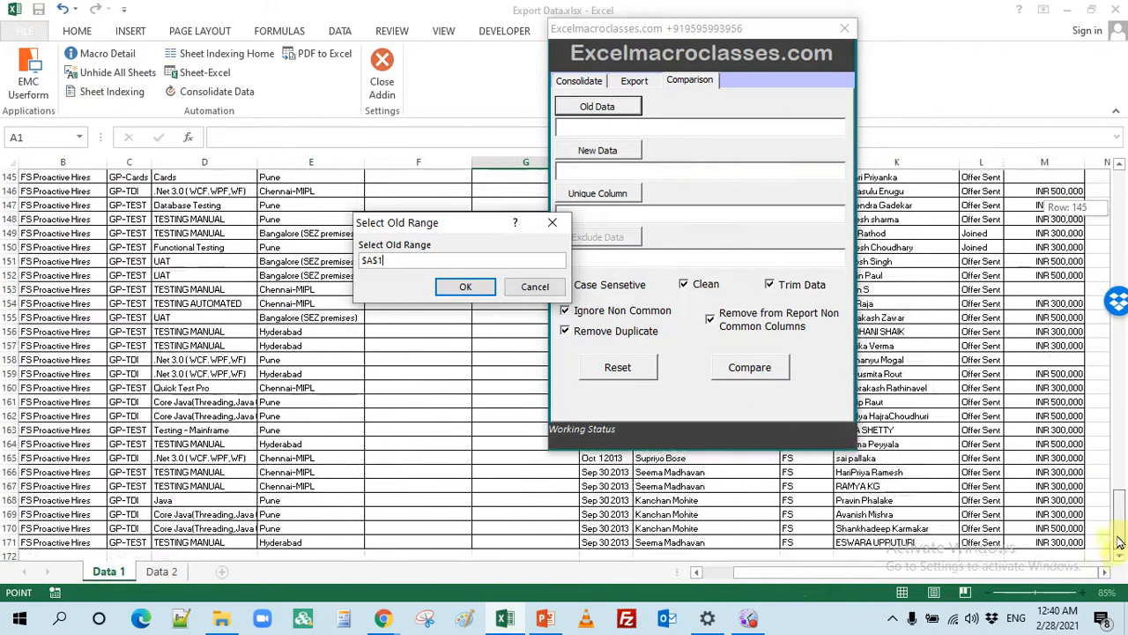
shift+click(1075, 543)
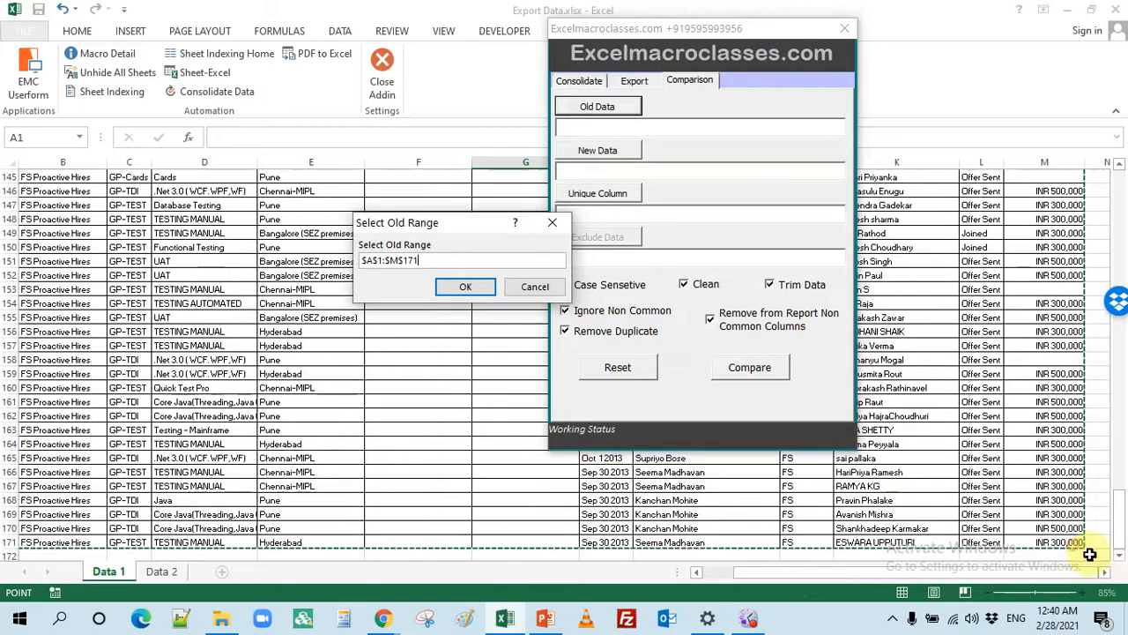
Extend the old data range to $A$1:$U$175, past the table's last row and column, and accept it.
click(1118, 557)
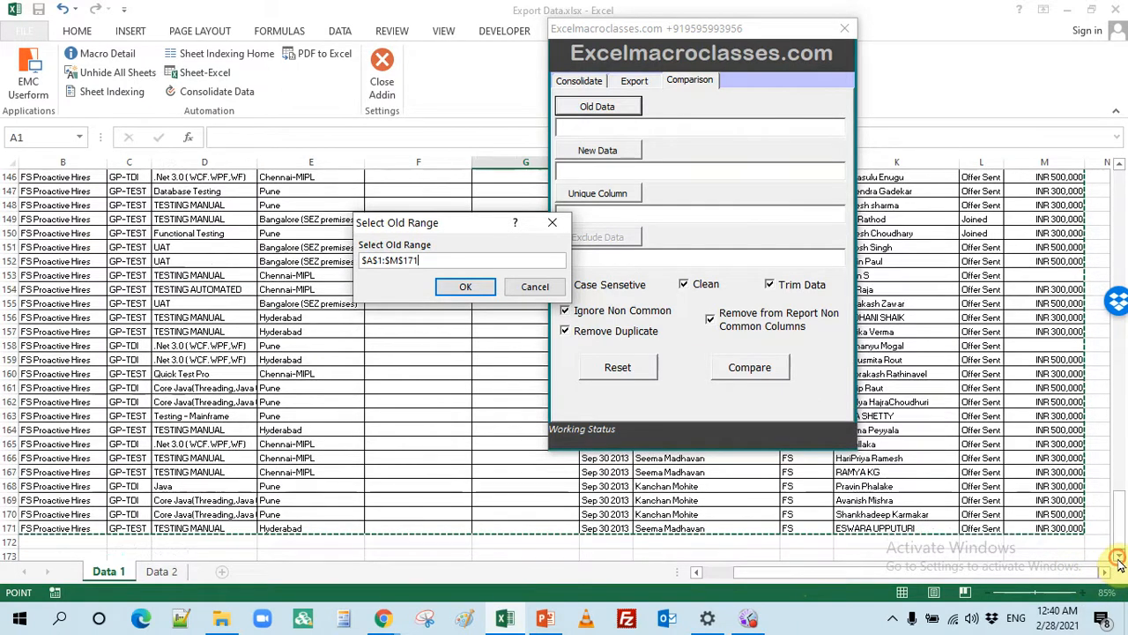
click(1118, 557)
double_click(1119, 557)
click(1105, 572)
click(1104, 572)
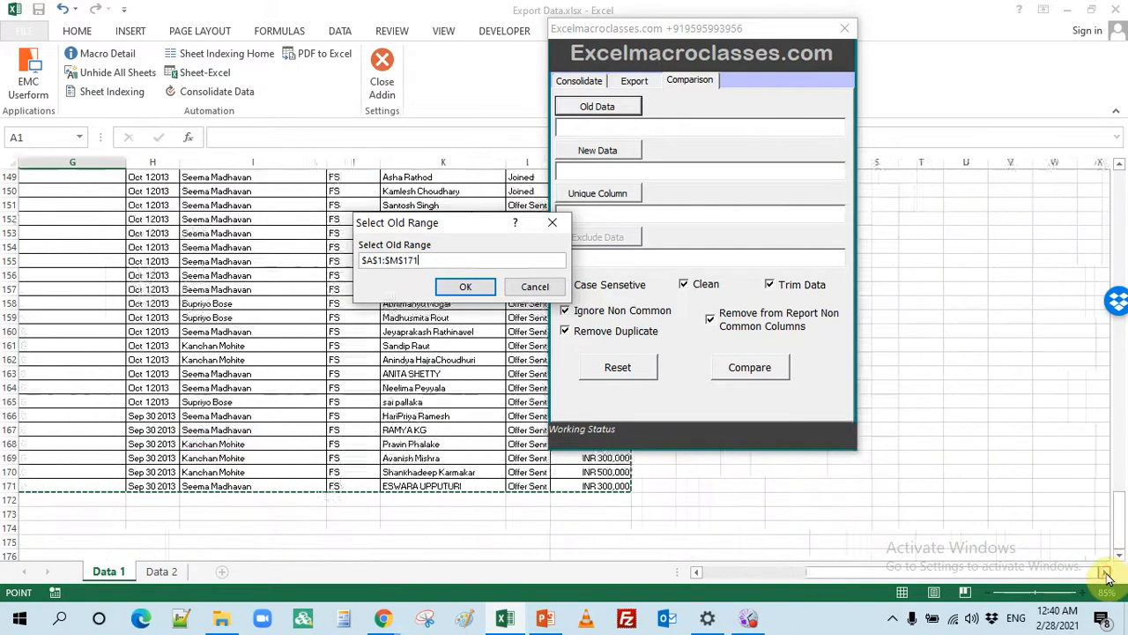
click(1104, 572)
shift+click(783, 543)
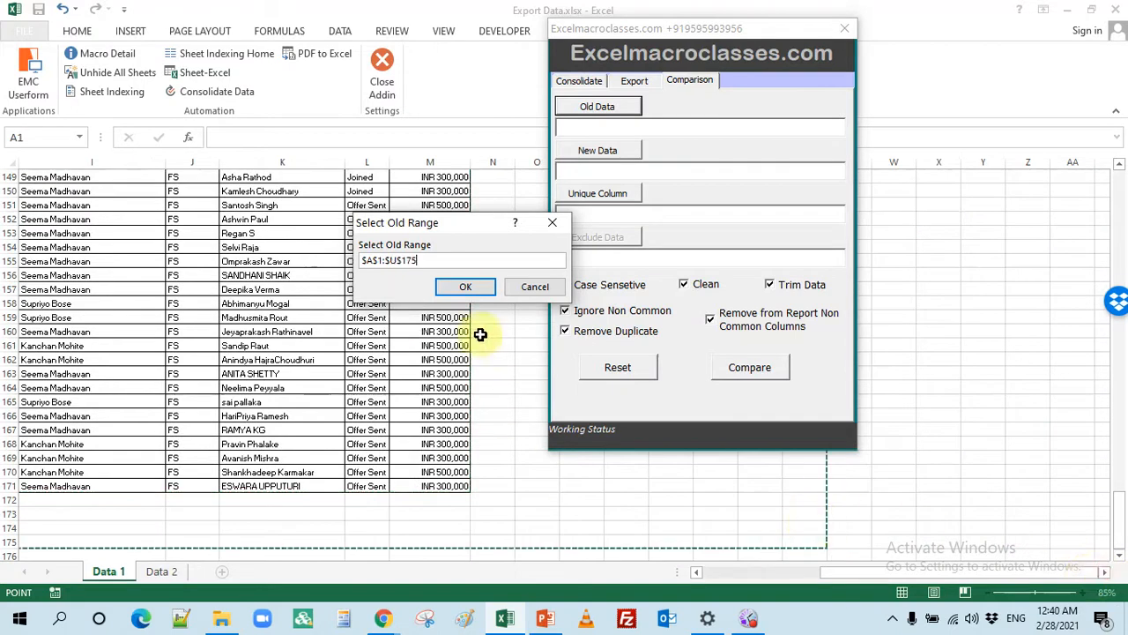
click(465, 287)
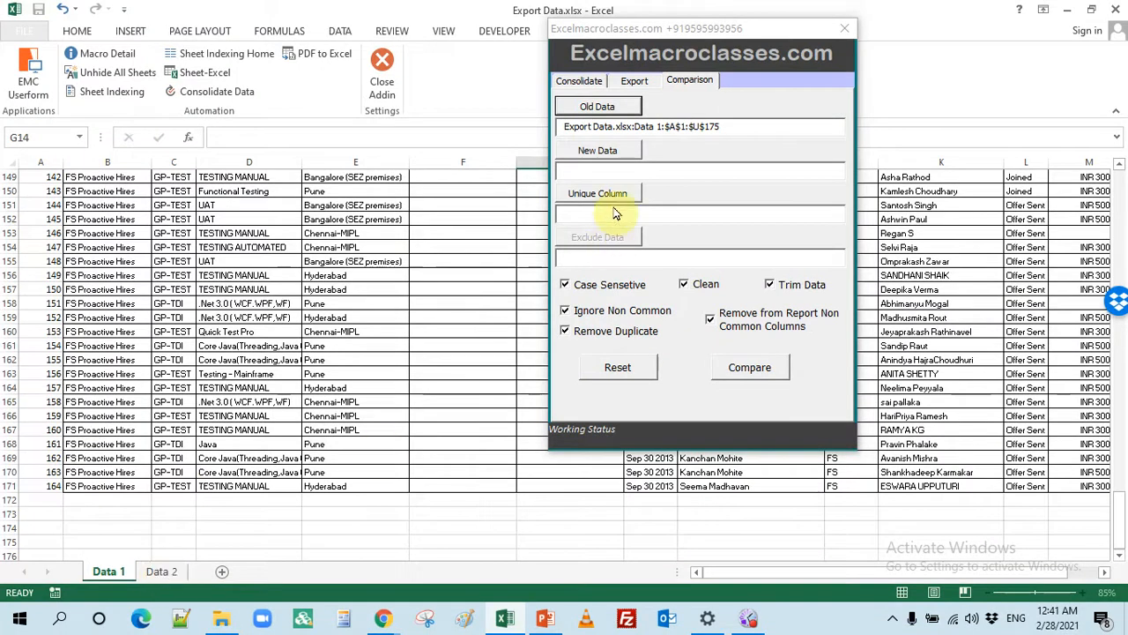
Start the comparison's new data range at cell $E$3 on the Data 2 sheet, above and before the table's headers.
click(161, 571)
click(277, 386)
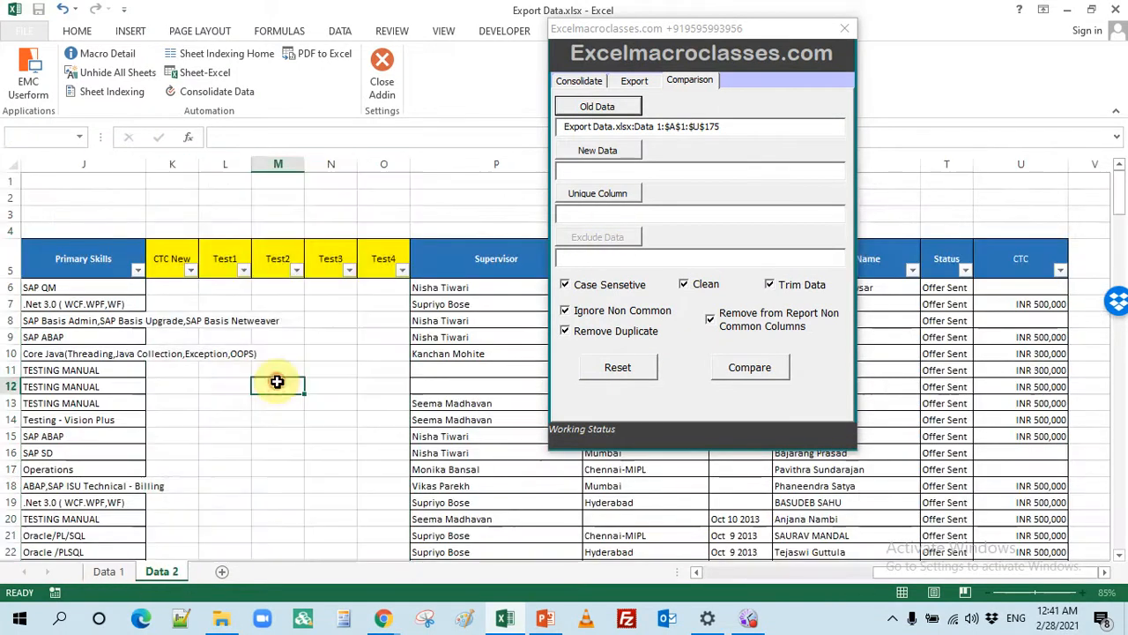
click(608, 154)
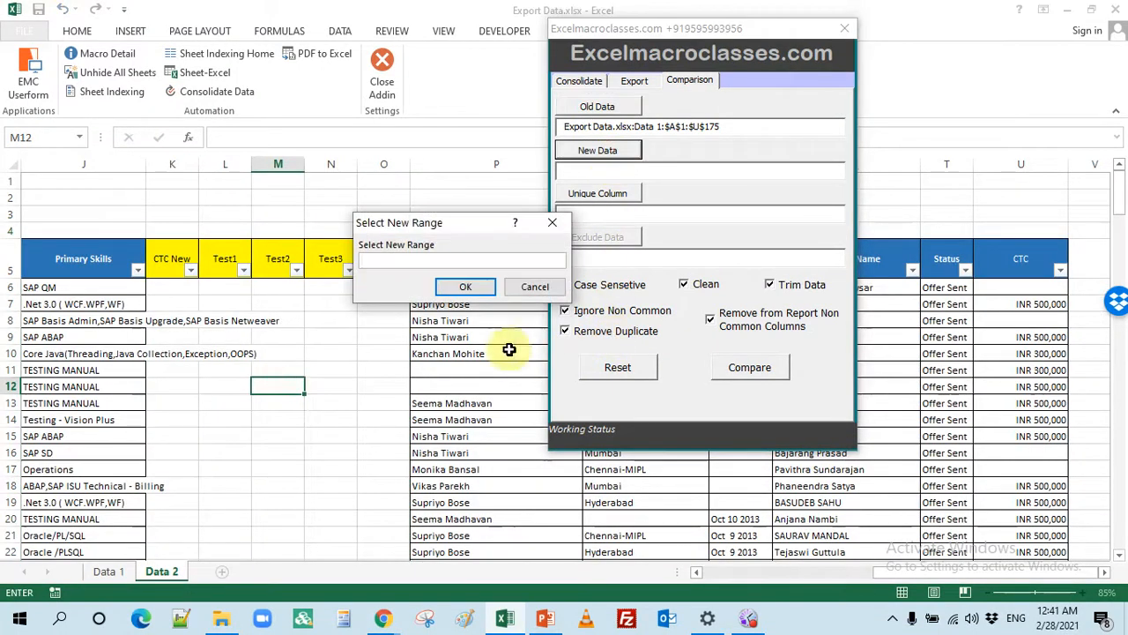
click(534, 290)
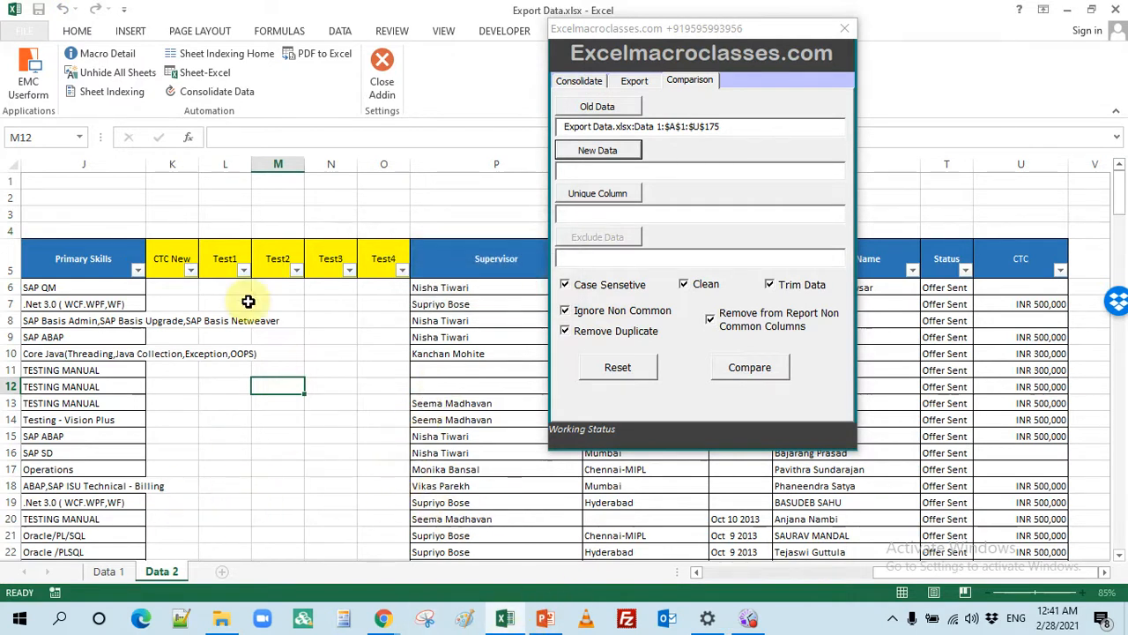
click(600, 150)
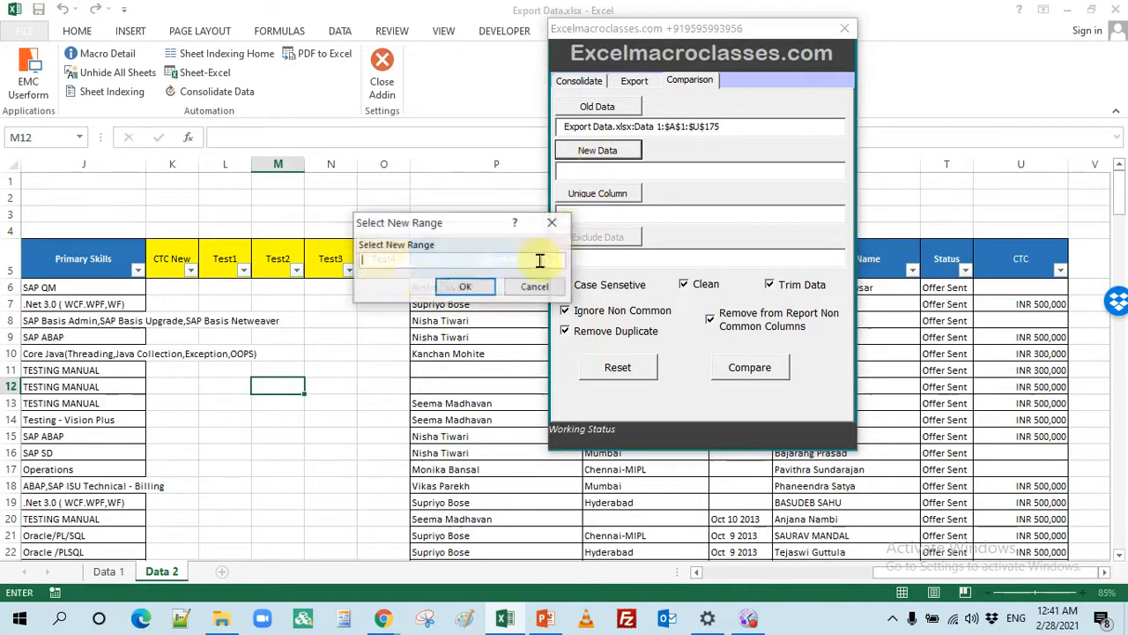
click(99, 194)
drag(194, 215, 3, 231)
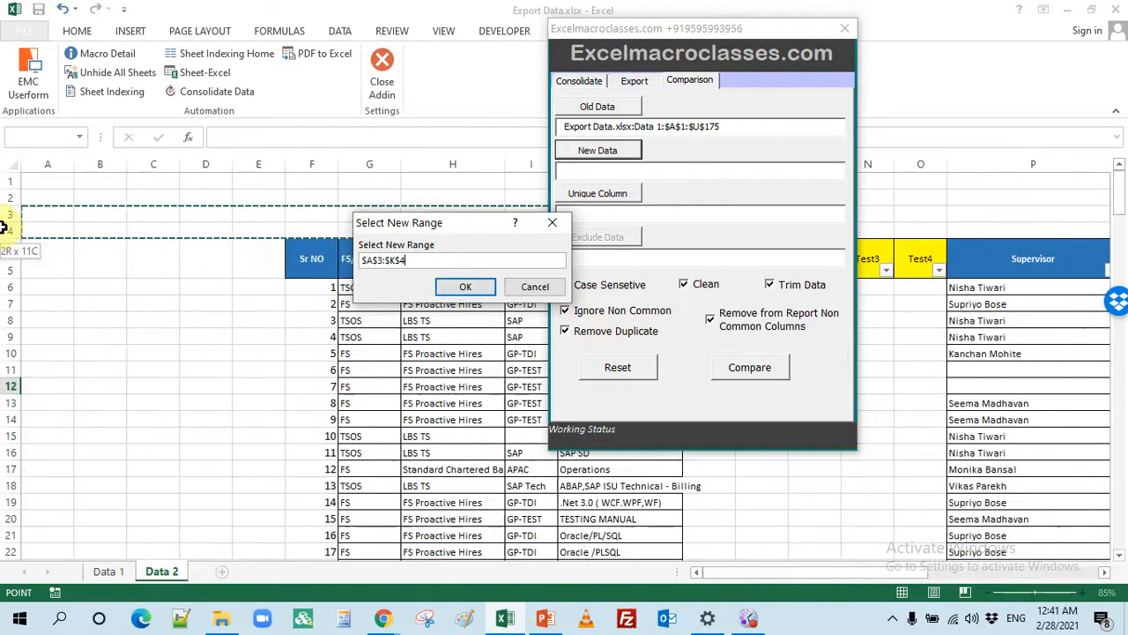
click(247, 214)
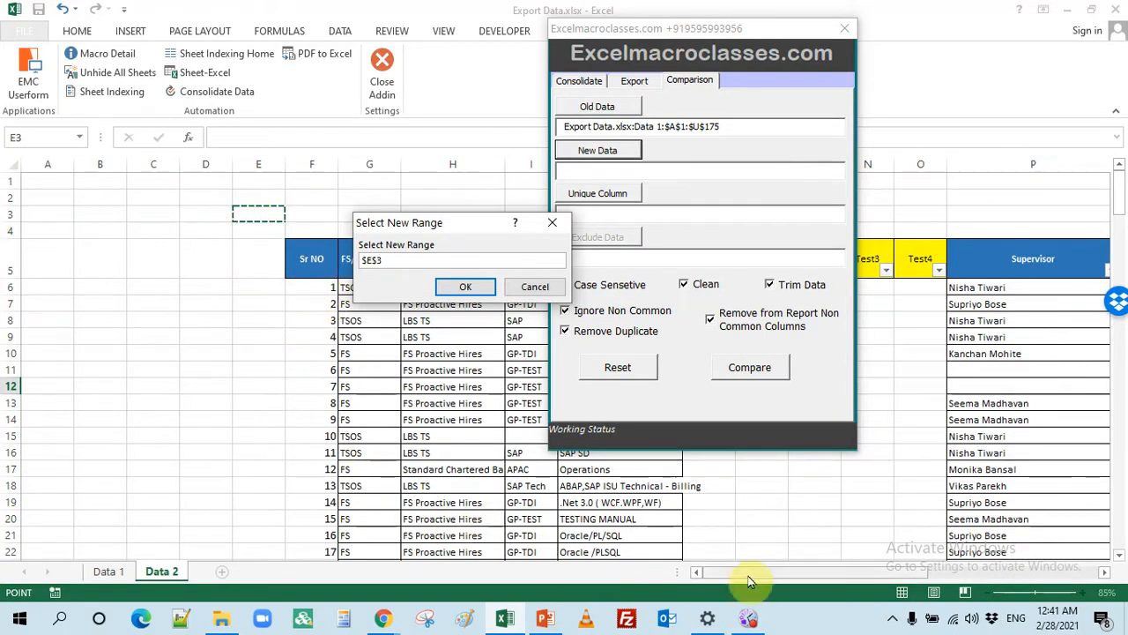
Extend the new data range to $E$3:$V$175, past the table's last row and column, and accept it.
drag(750, 574, 917, 574)
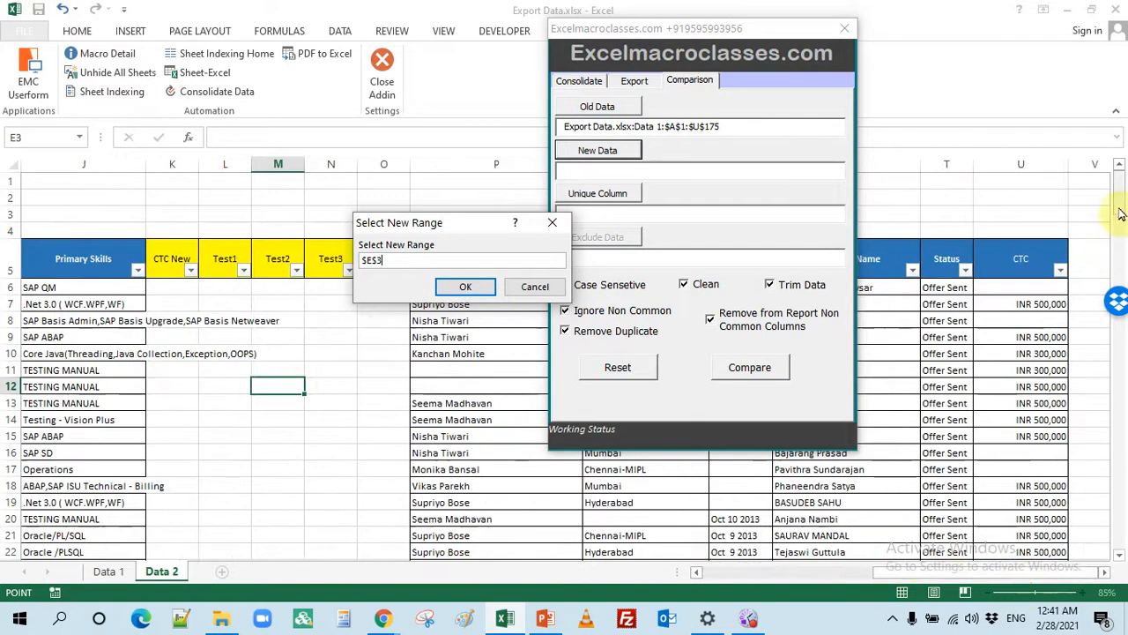
drag(1121, 214, 1116, 510)
shift+click(1092, 455)
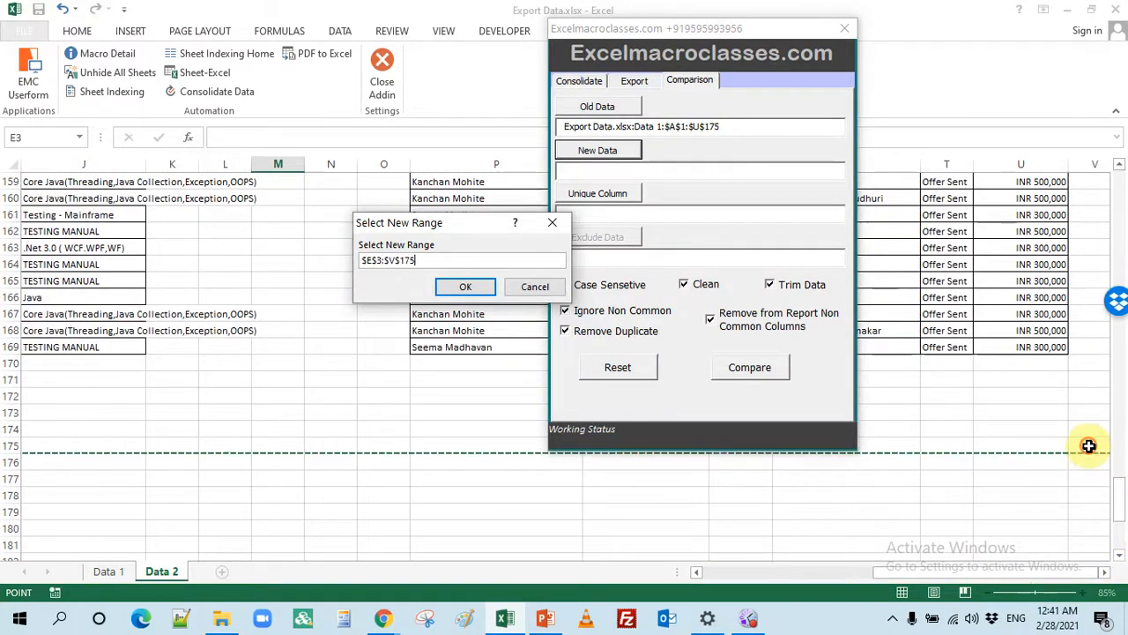
click(451, 289)
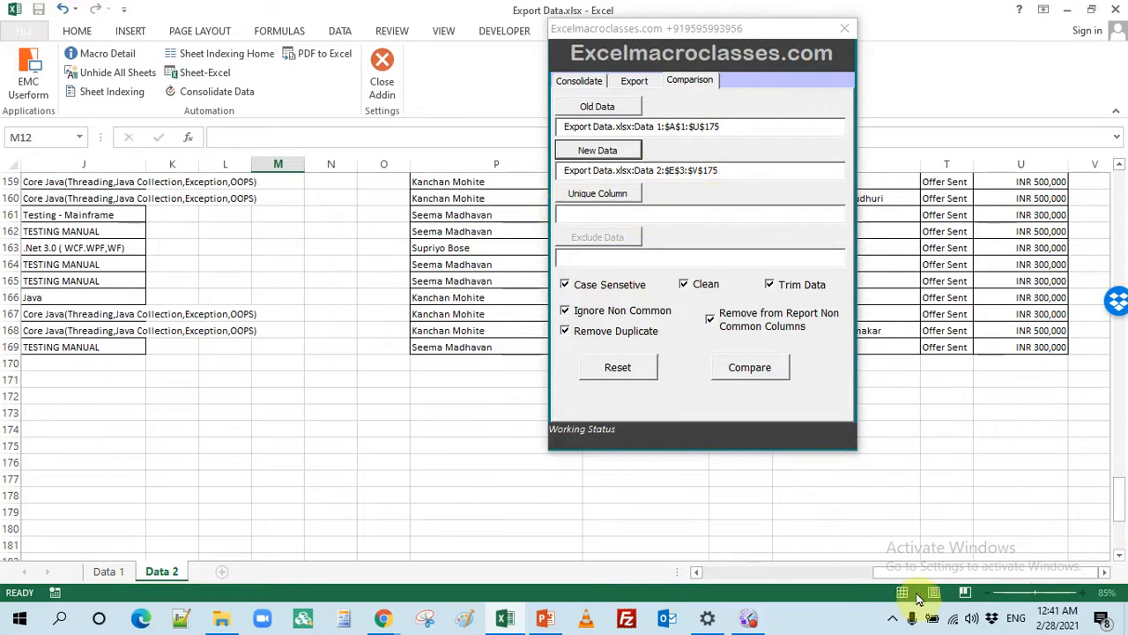
Uncover the table's first columns and examine Sr NO, FS/TSOS/BPO and Account / SBU* as a combined unique key, checking the Data 1 sheet too.
drag(943, 573, 740, 574)
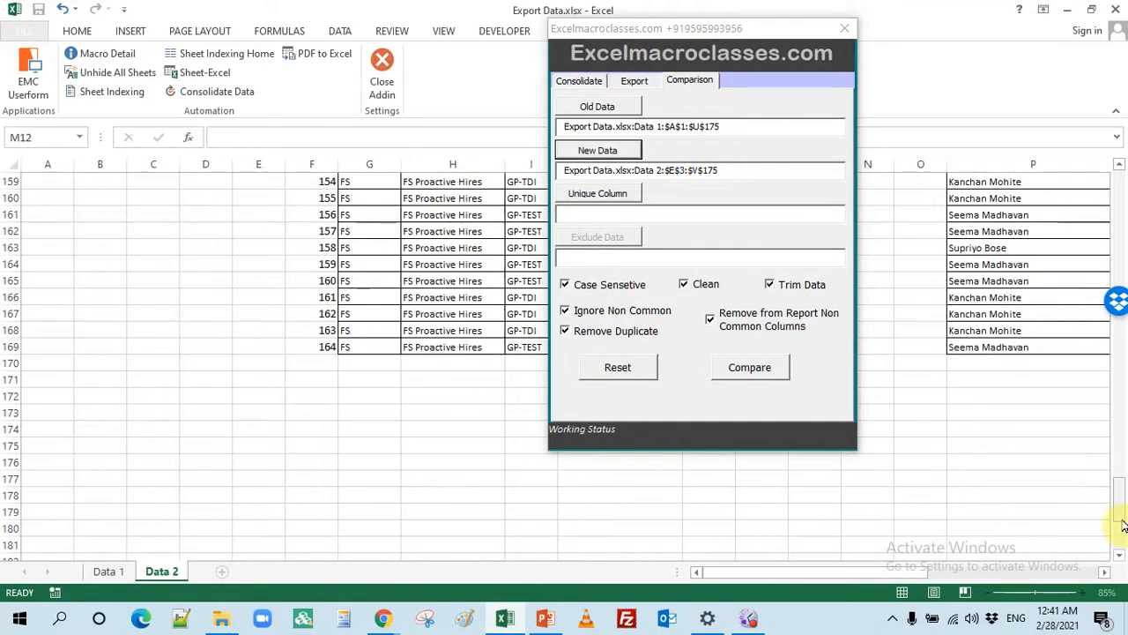
drag(1121, 494, 1121, 193)
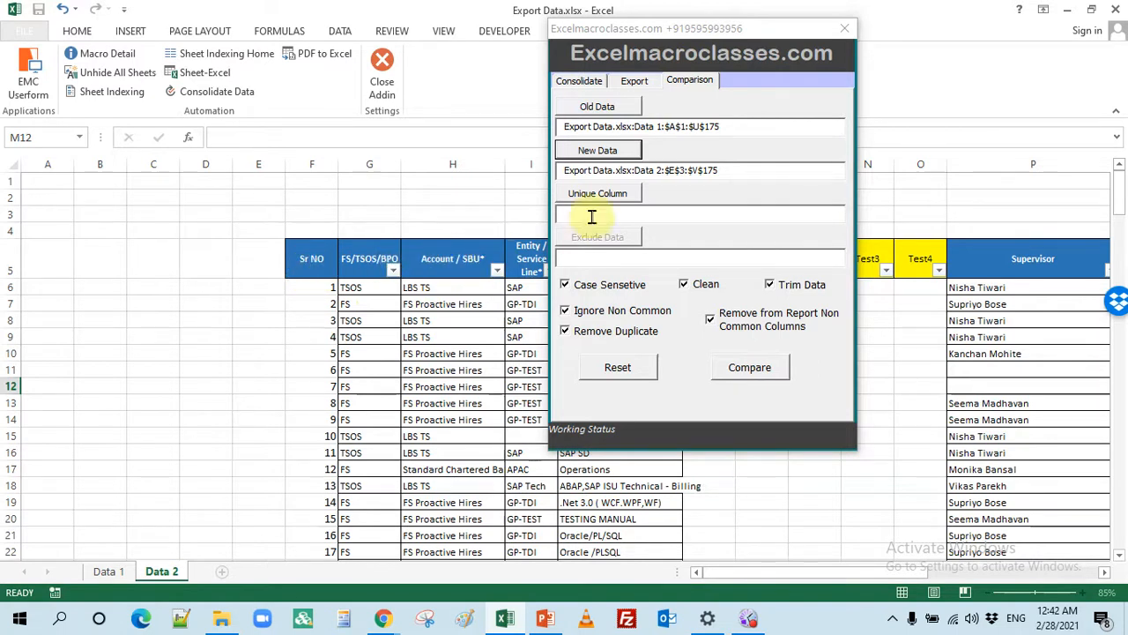
drag(662, 32, 805, 44)
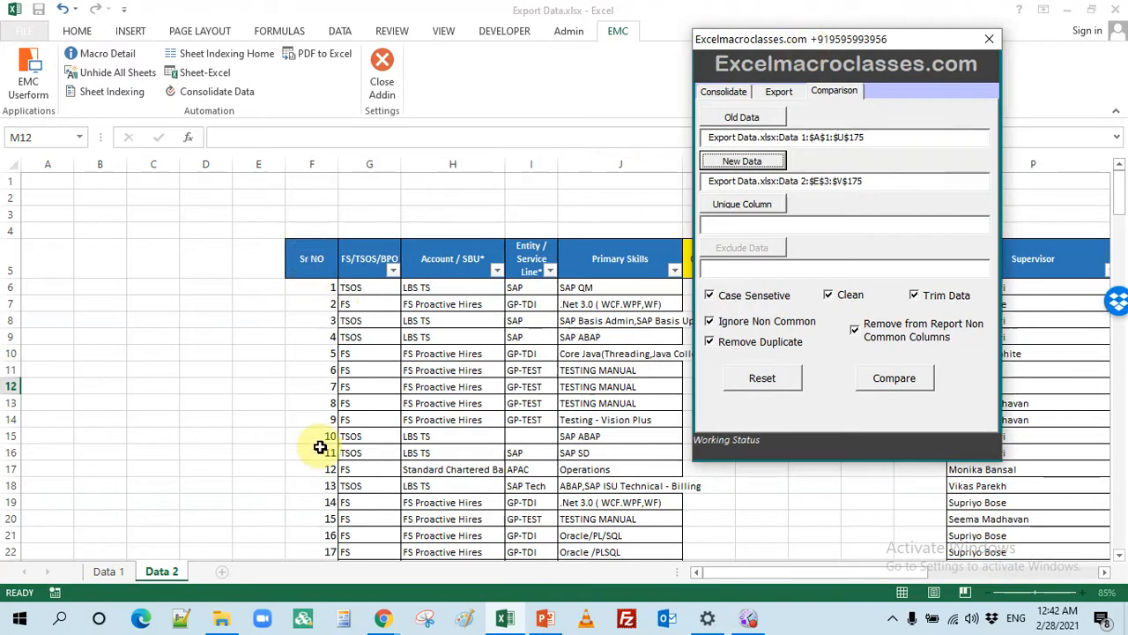
click(104, 571)
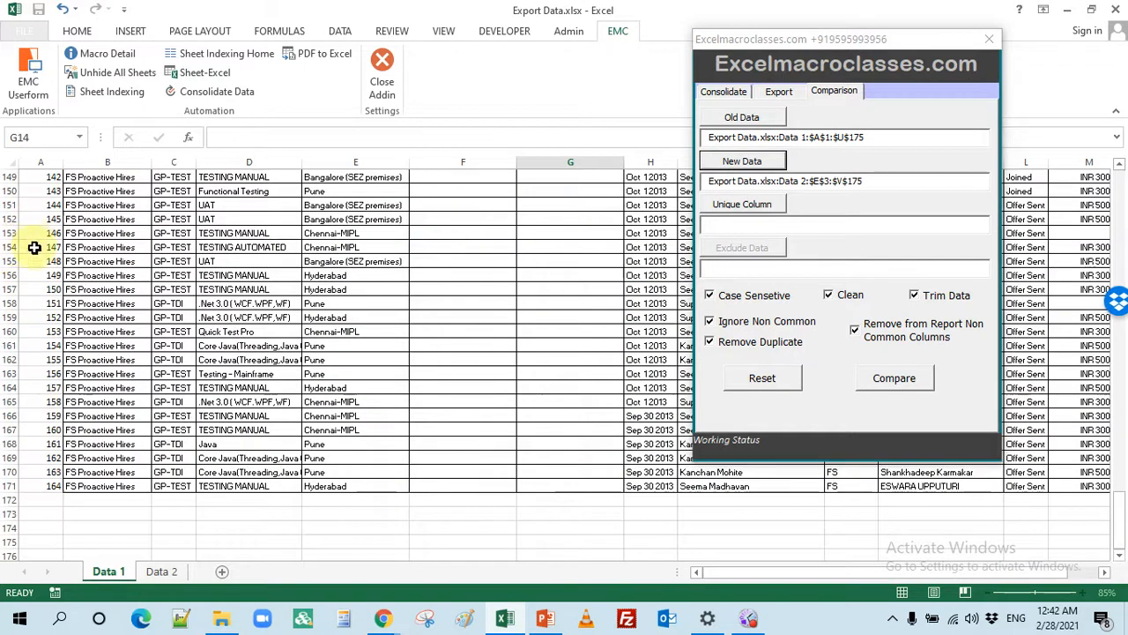
click(162, 573)
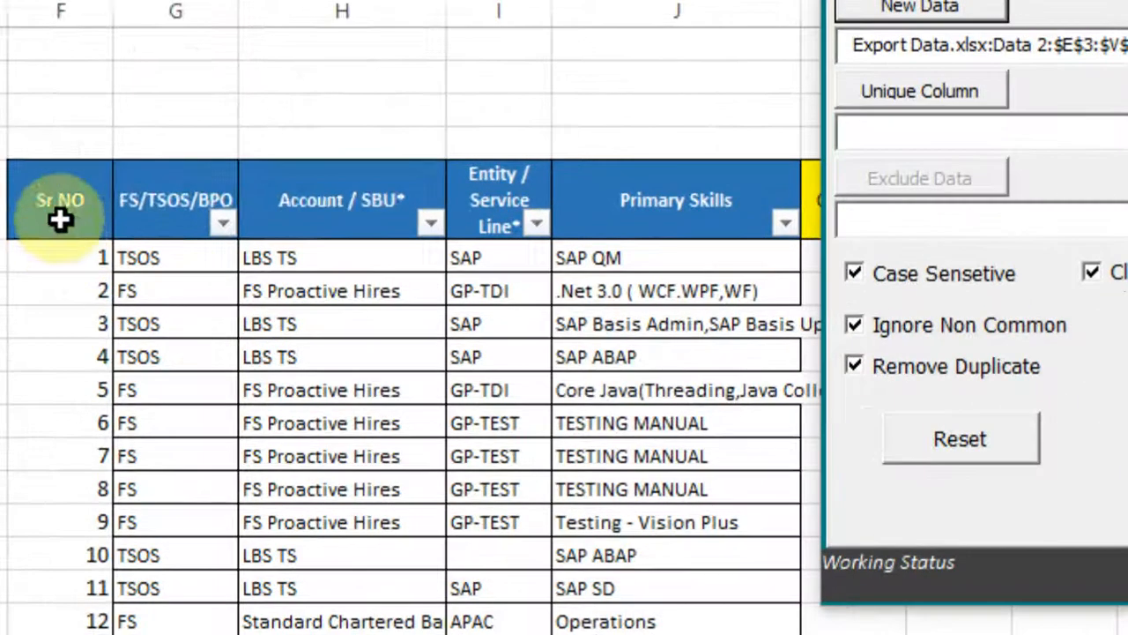
drag(310, 267, 438, 263)
click(312, 513)
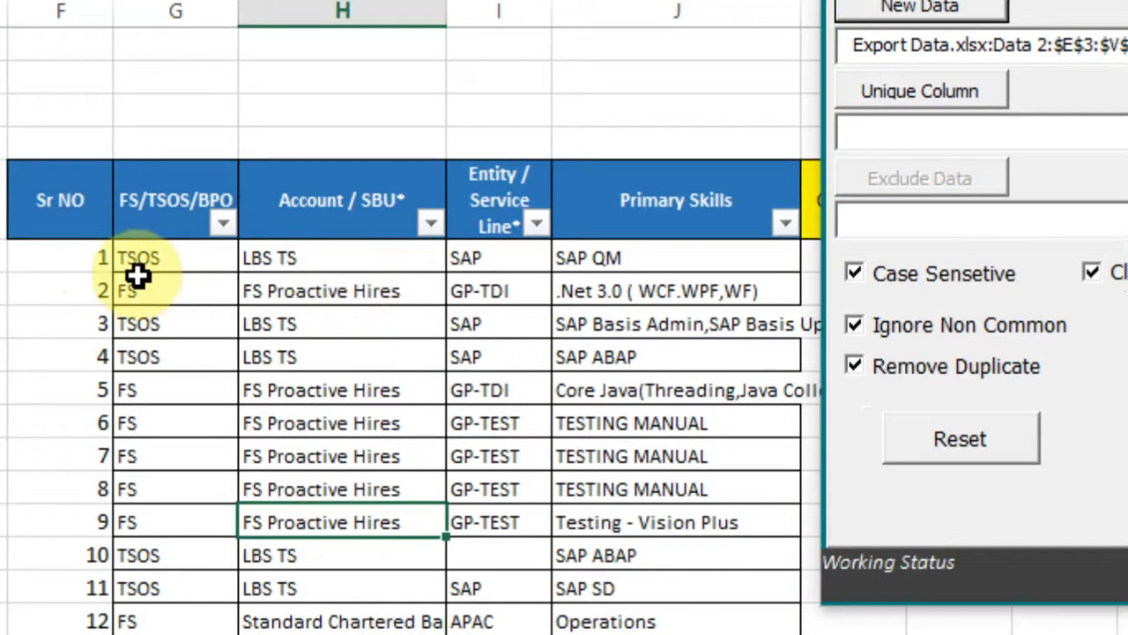
drag(55, 254, 320, 257)
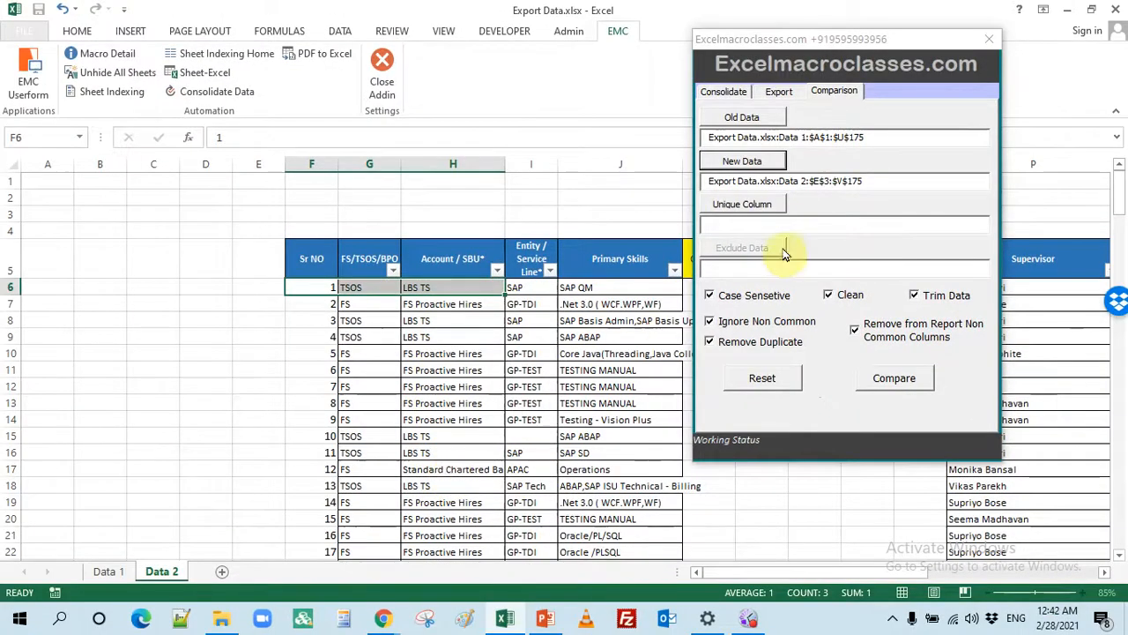
Set the unique columns to the Sr NO, FS/TSOS/BPO and Account / SBU* header cells, $F$5:$H$5, on the Data 2 sheet.
click(747, 204)
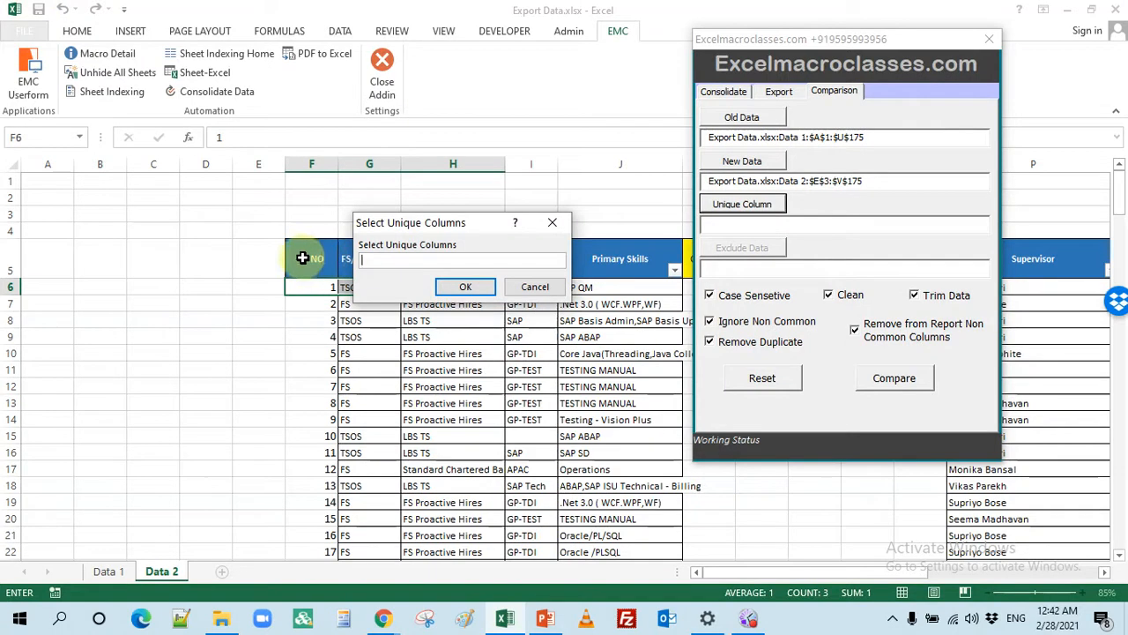
drag(303, 255, 436, 258)
drag(474, 223, 247, 303)
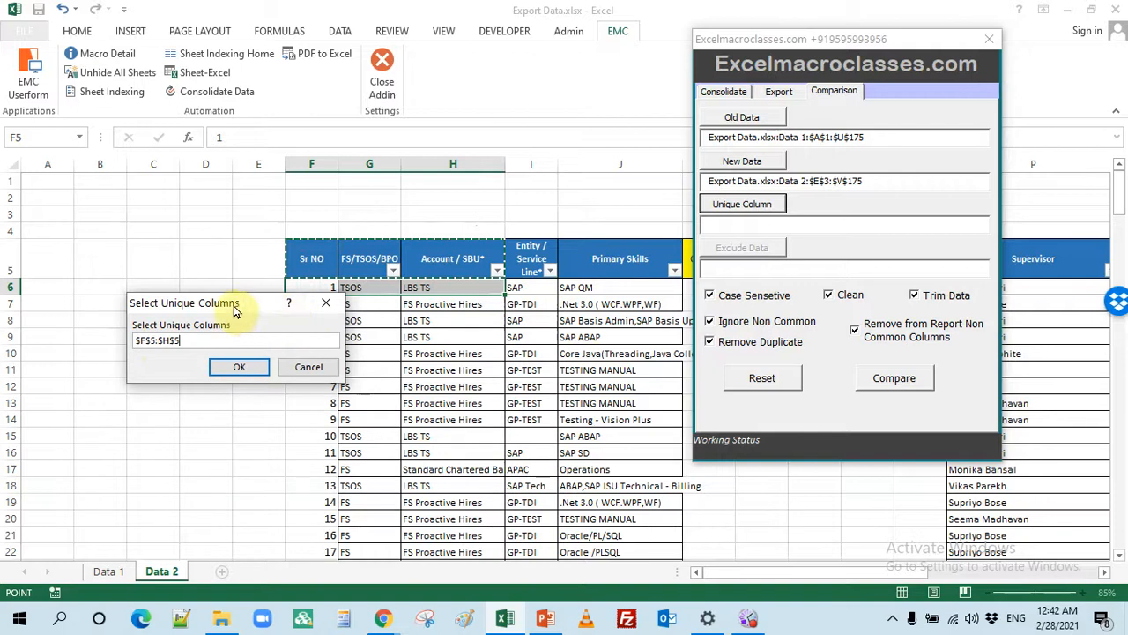
drag(232, 302, 145, 203)
click(370, 355)
drag(312, 259, 543, 513)
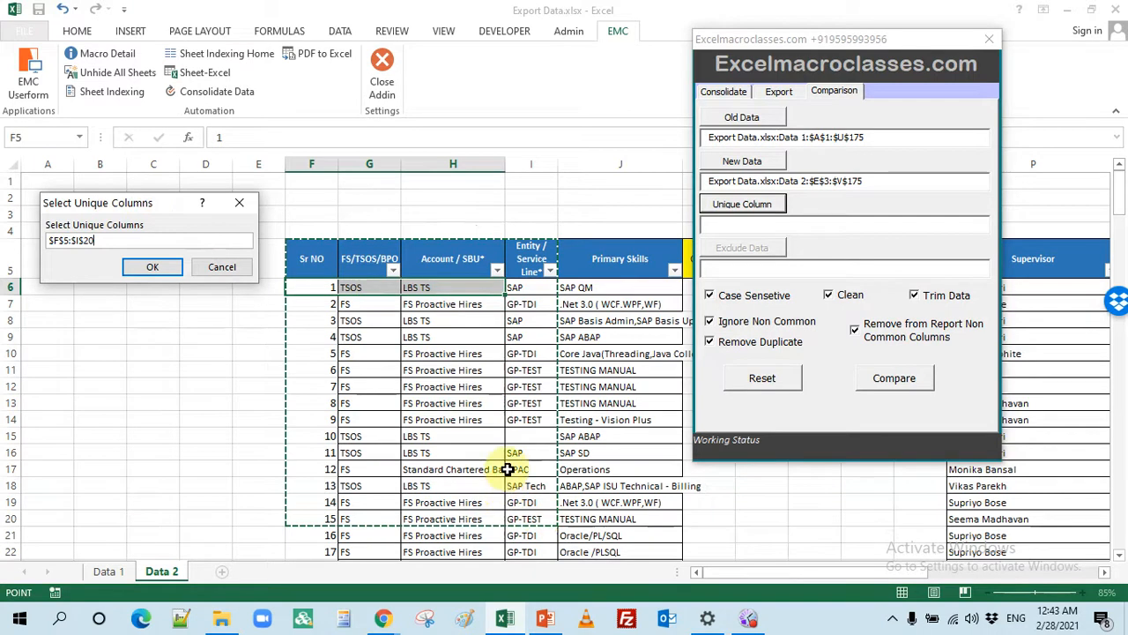
click(313, 259)
drag(356, 262, 452, 260)
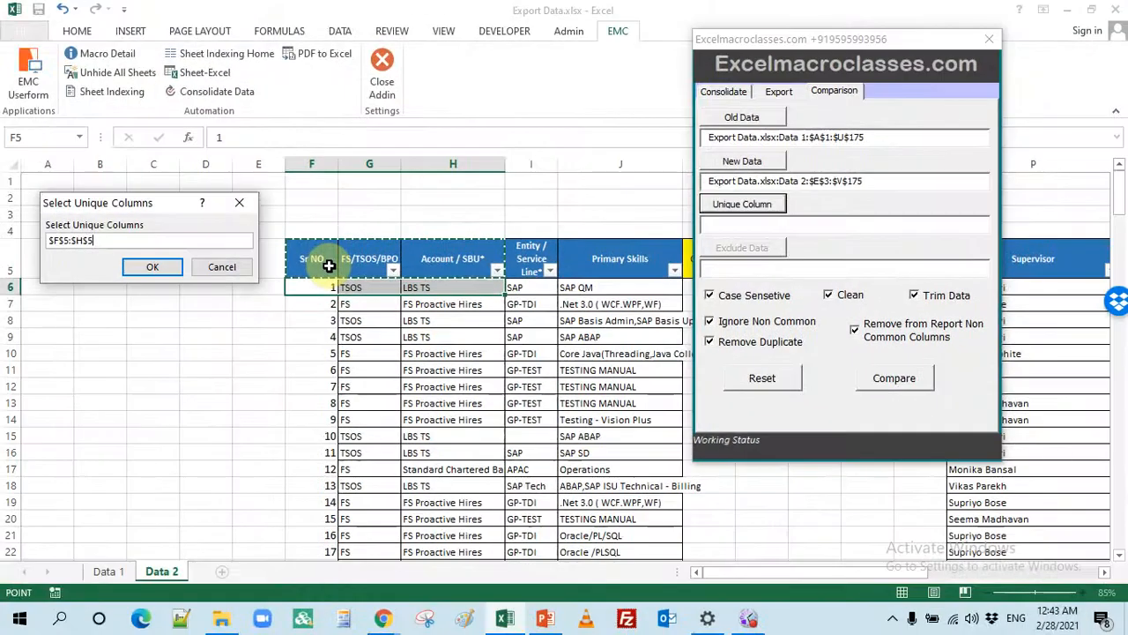
click(150, 269)
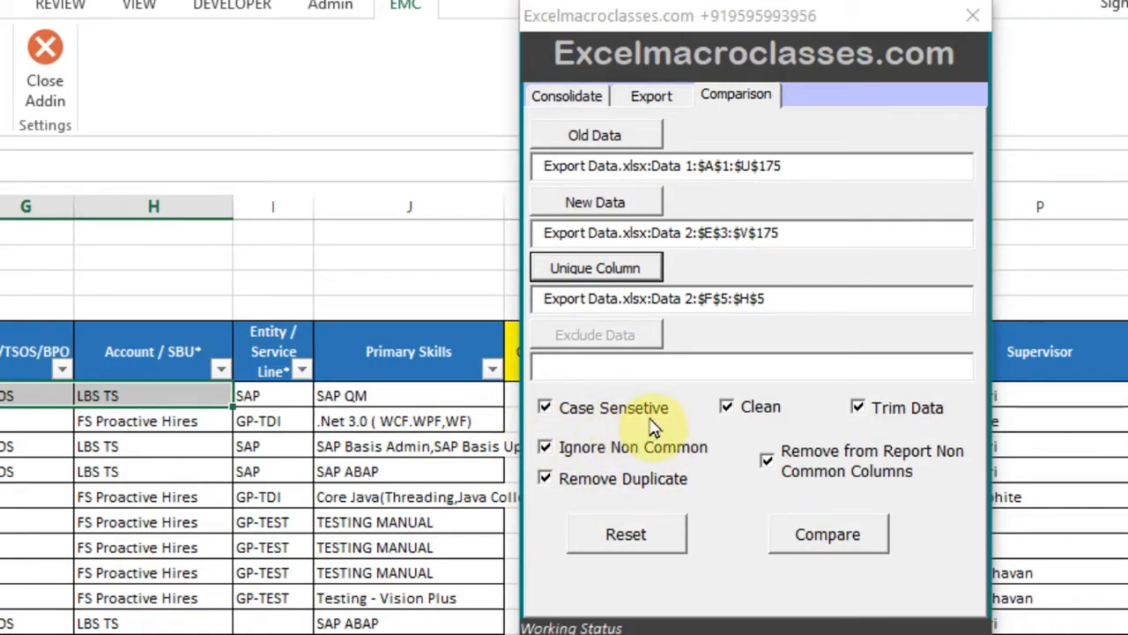
Run the comparison with non-common columns removed from the report and dismiss the completion message.
click(765, 456)
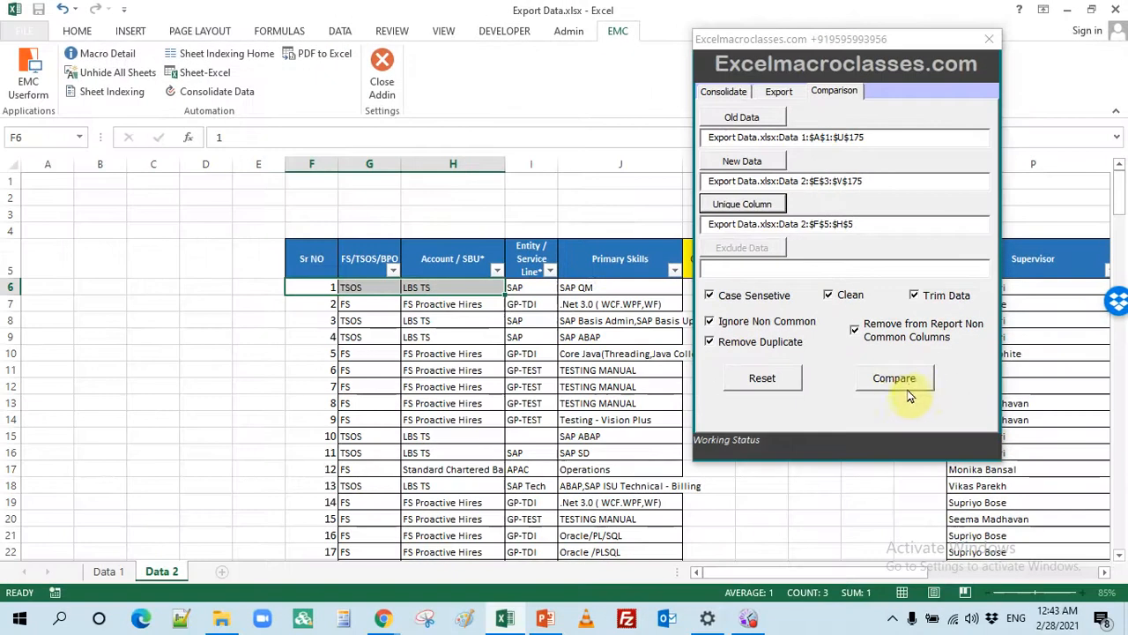
drag(846, 39, 773, 25)
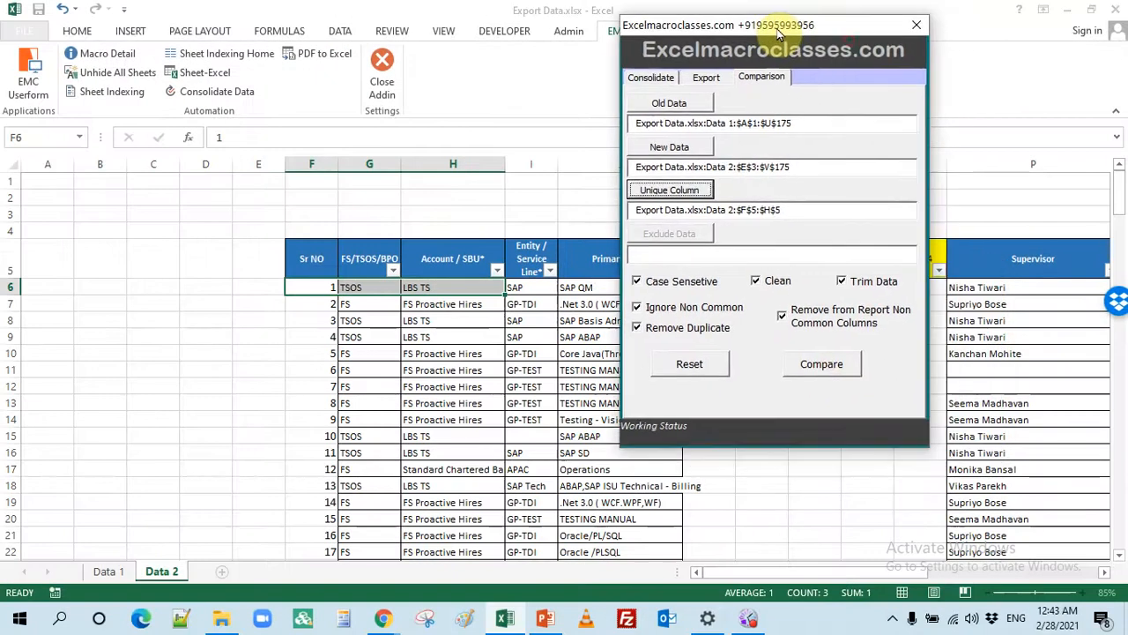
click(838, 371)
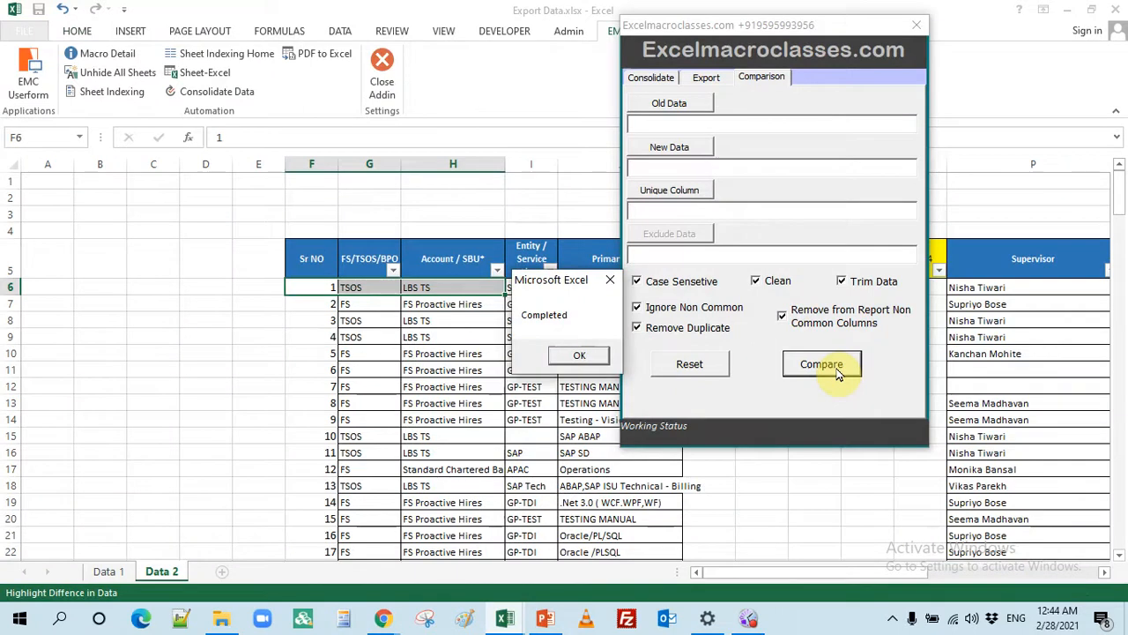
click(579, 355)
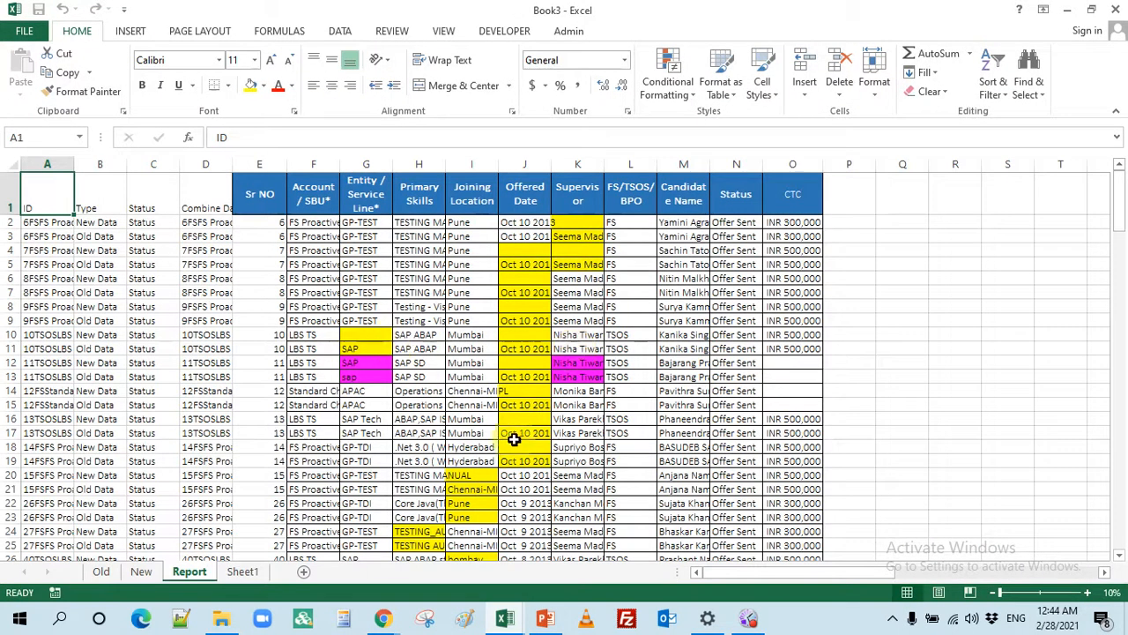
Bring up the new Book3 workbook and examine the highlighted cells in the Report sheet's Offered Date and Supervisor columns.
click(507, 620)
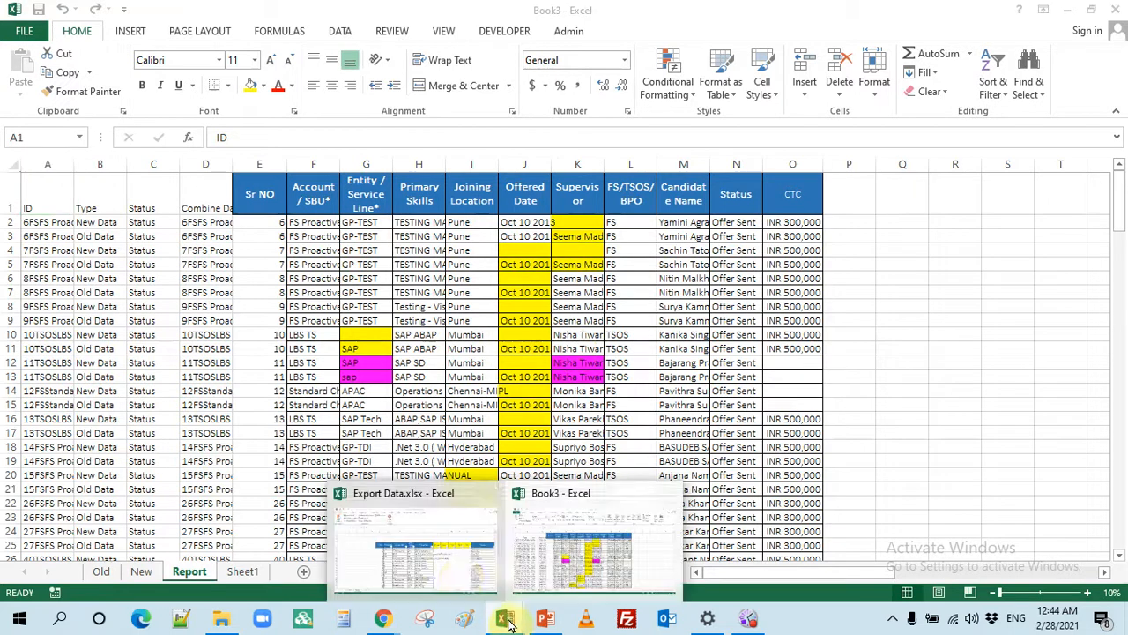
click(600, 521)
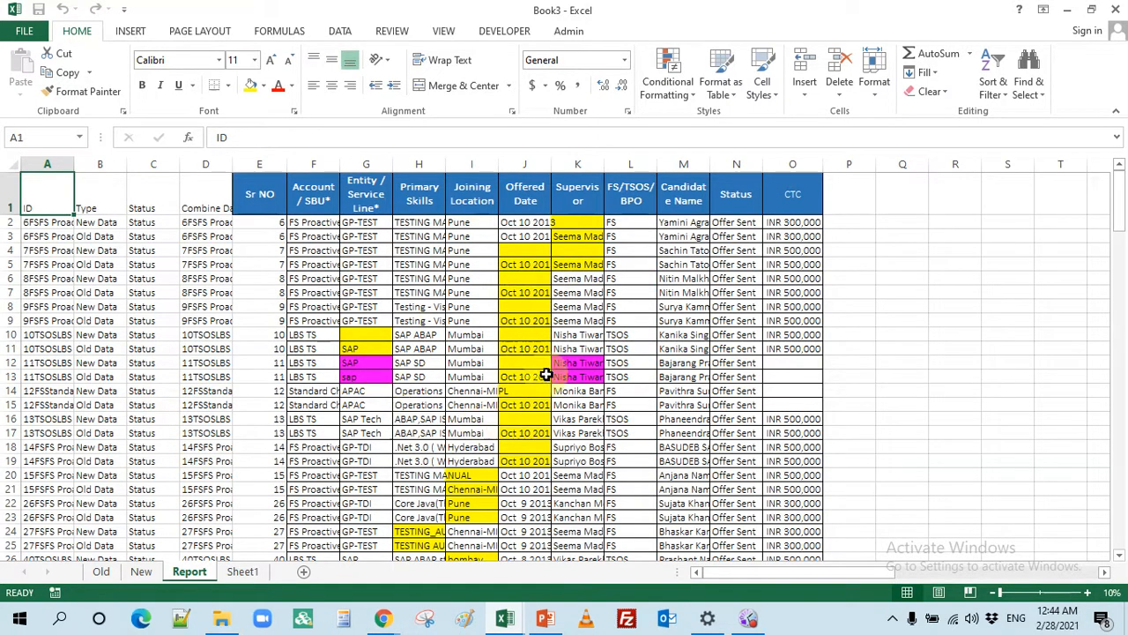
drag(534, 267, 534, 452)
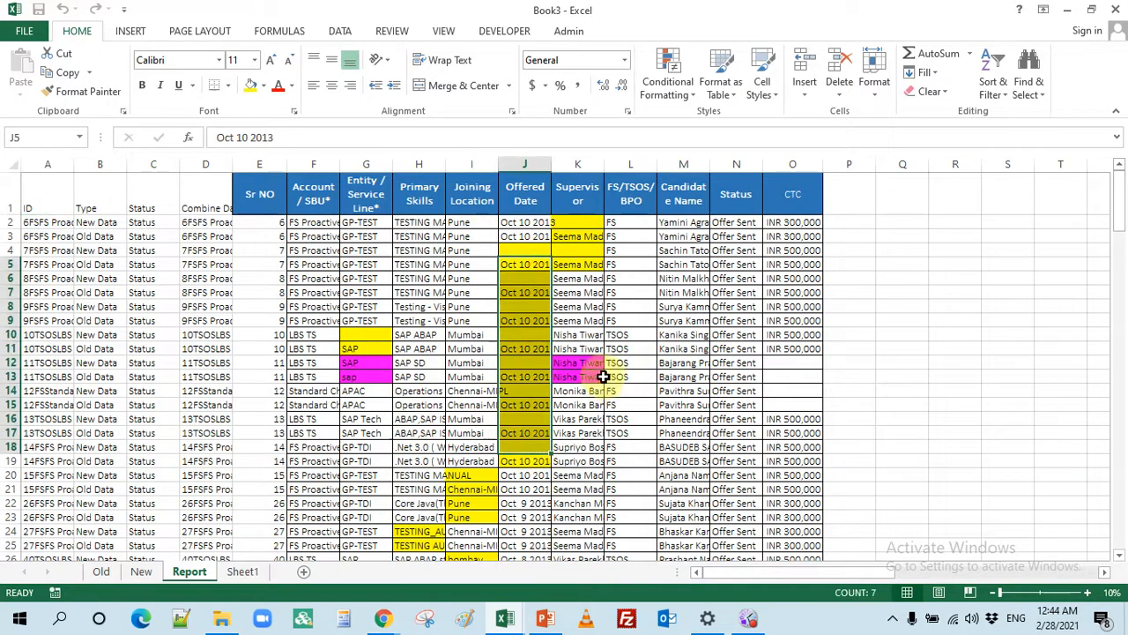
drag(585, 363, 594, 376)
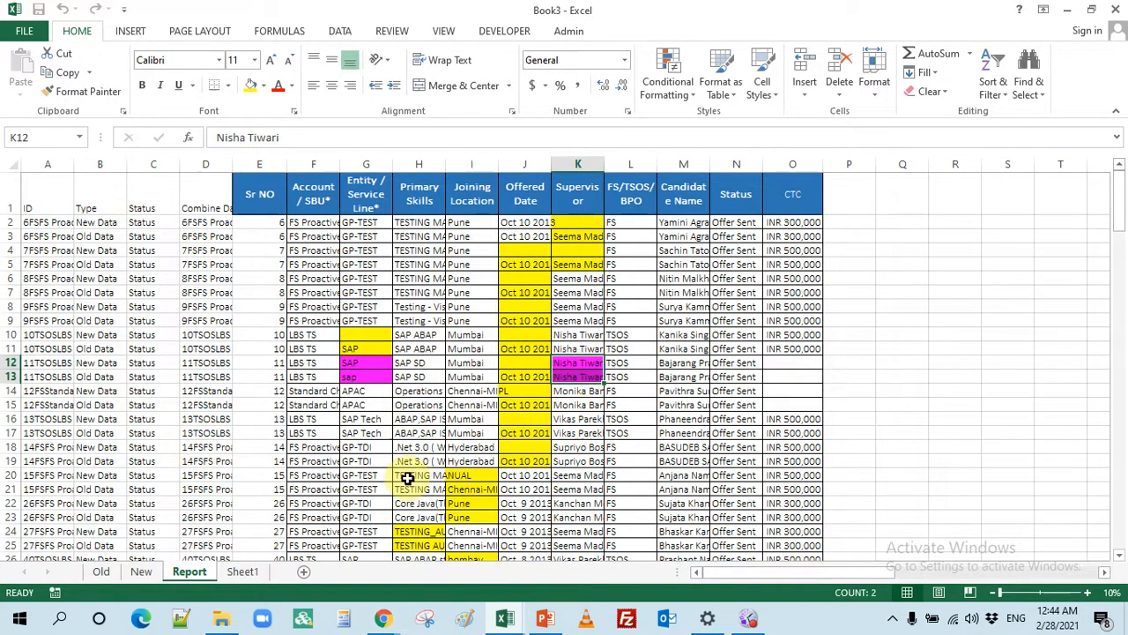
drag(534, 255, 526, 377)
Fit the ID column's width to its contents and compare the first record's New Data and Old Data rows, including their Supervisor cells.
double_click(75, 164)
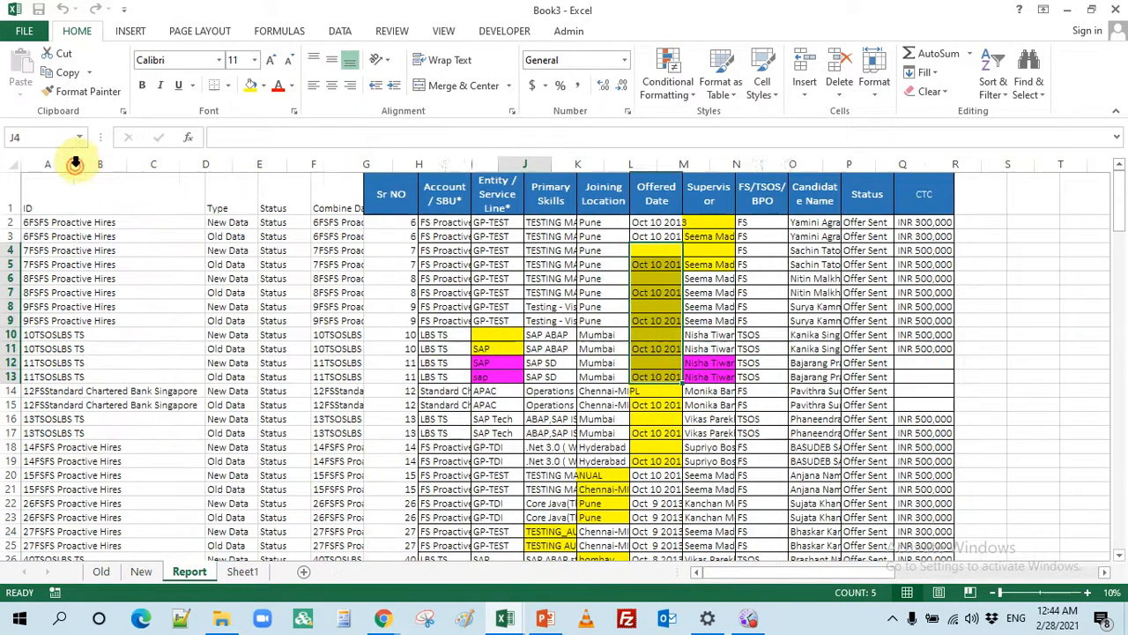
click(177, 177)
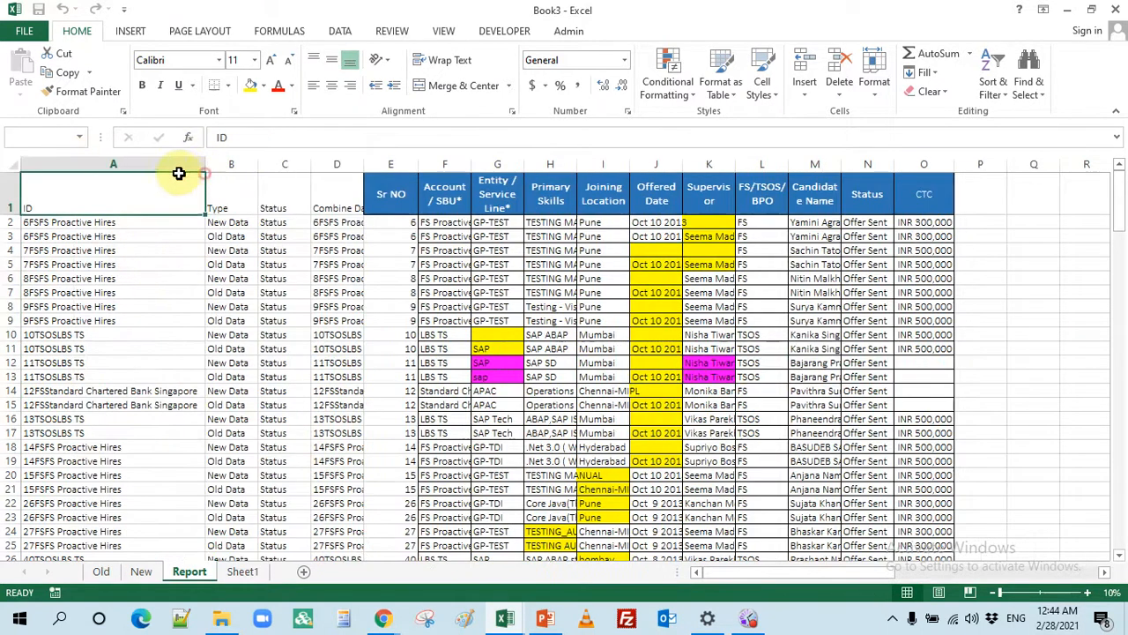
drag(216, 223, 913, 228)
click(227, 236)
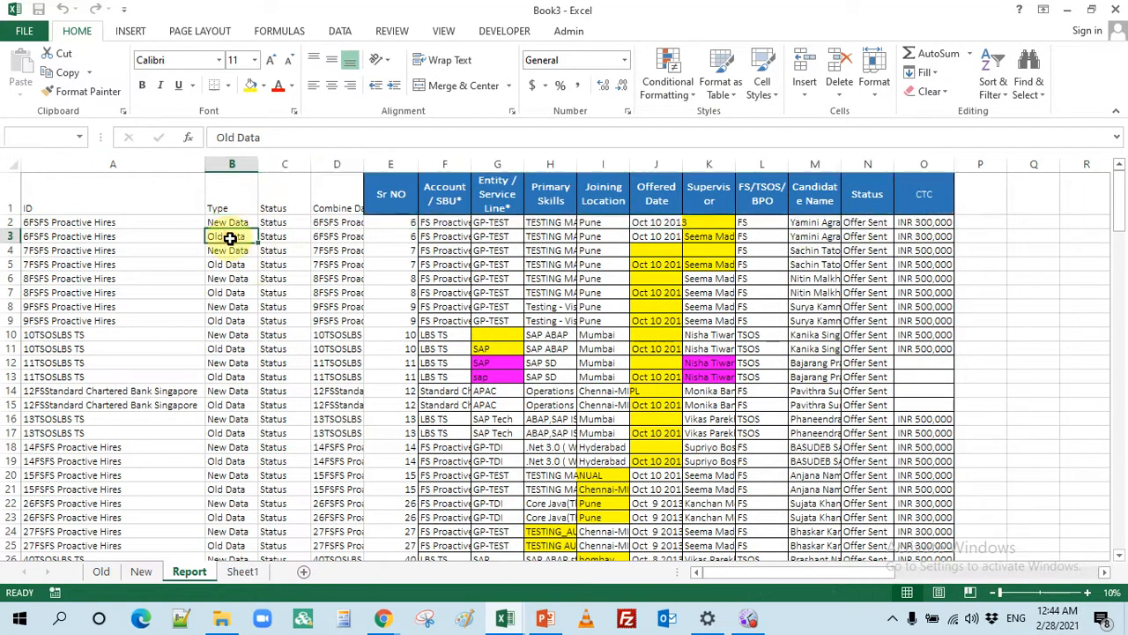
drag(945, 238, 224, 236)
drag(394, 193, 902, 199)
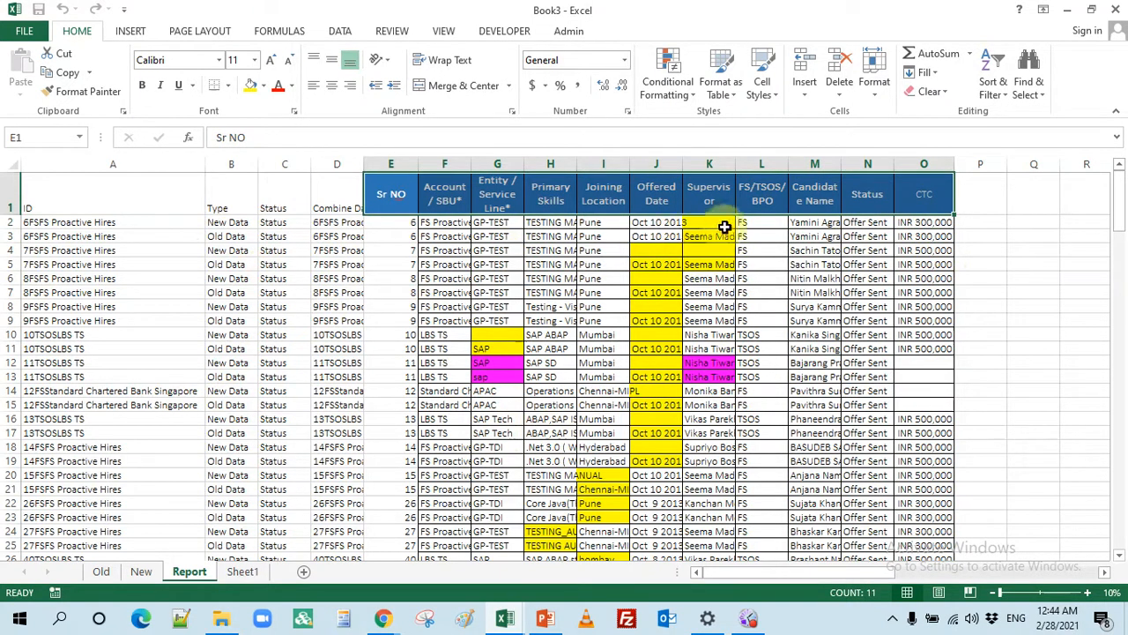
drag(719, 223, 717, 232)
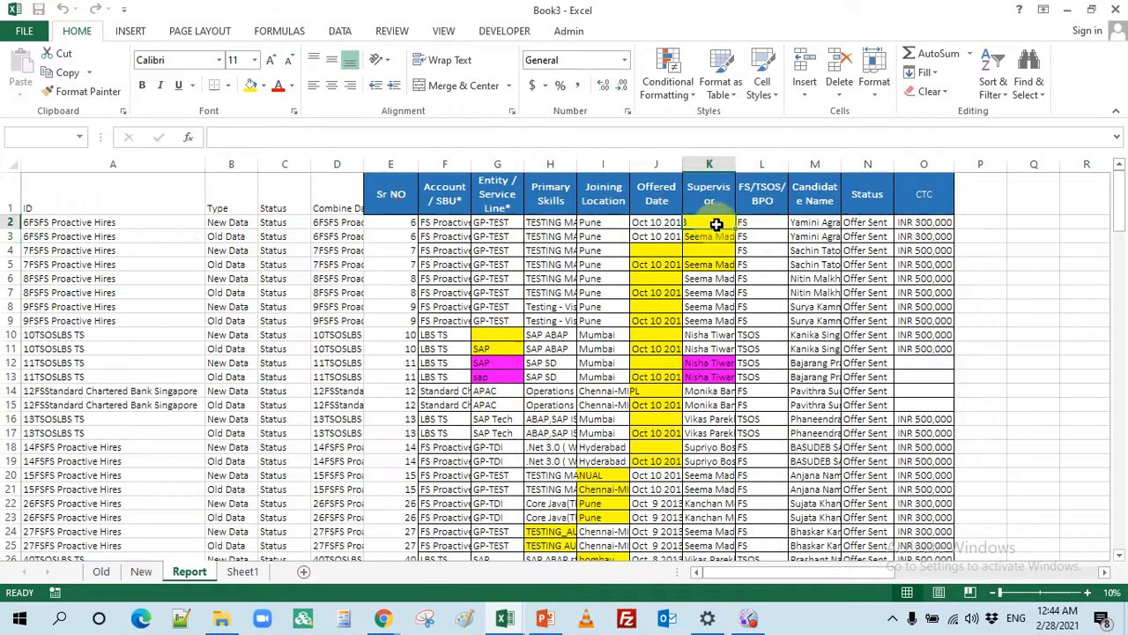
click(717, 237)
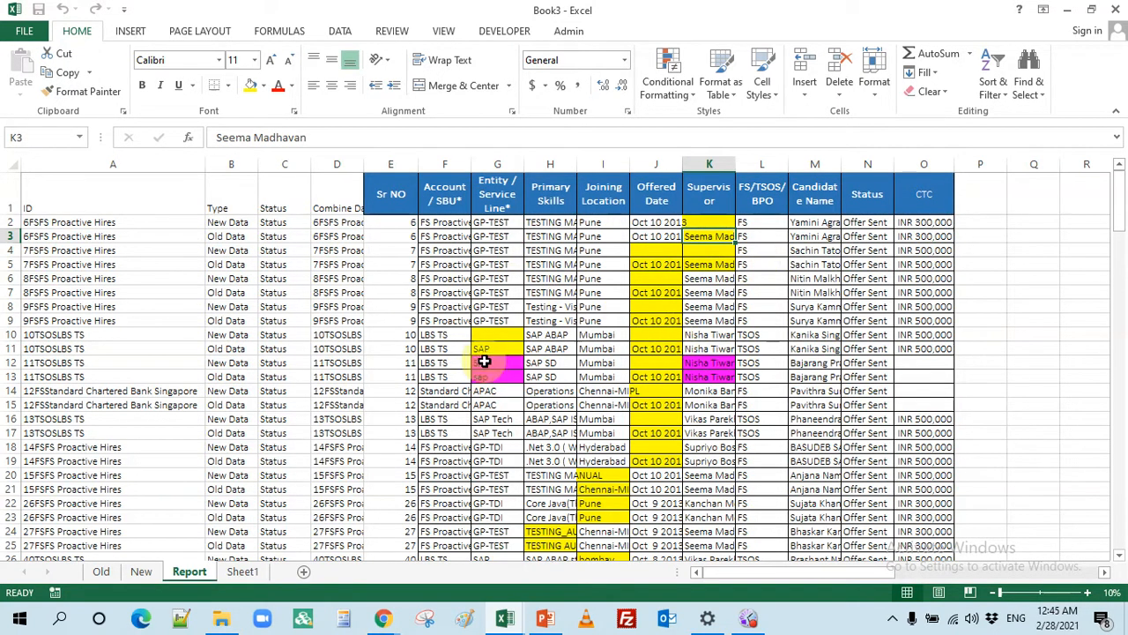
Check the magenta Entity / Service Line* and Supervisor cells in rows 12 and 13, and fit the Supervisor column's width to its contents.
drag(485, 362, 506, 381)
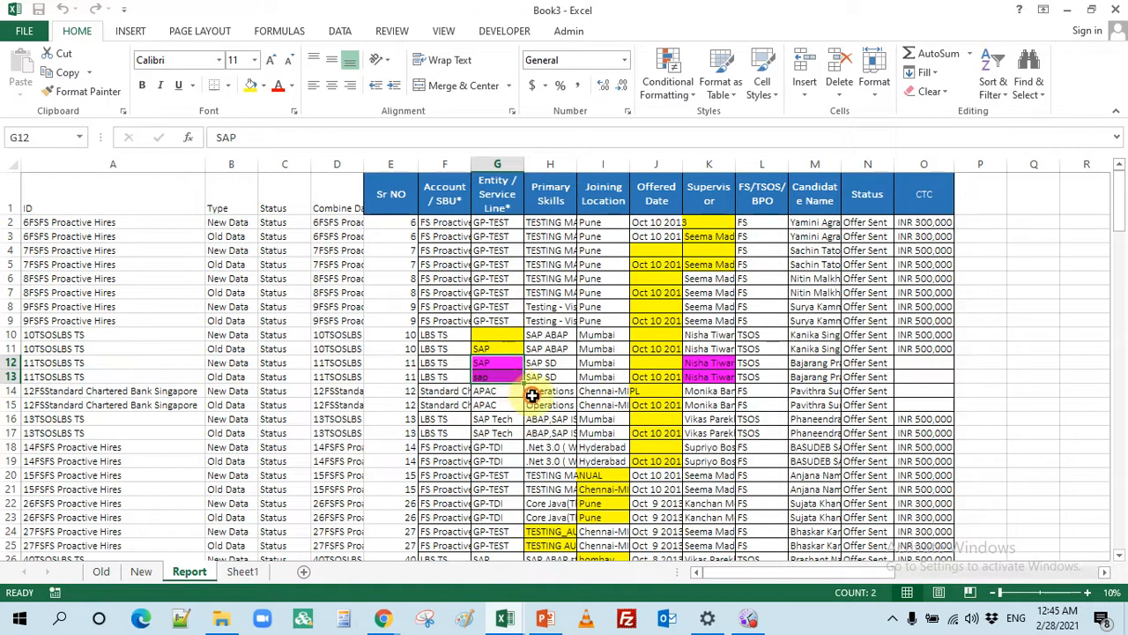
click(527, 391)
drag(707, 363, 707, 376)
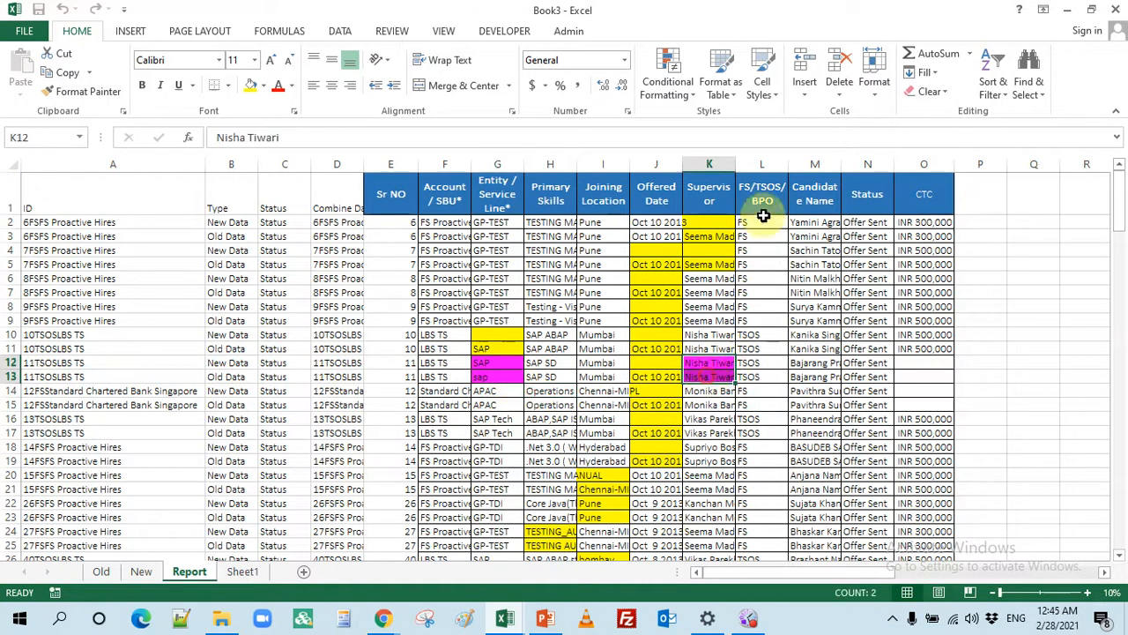
double_click(736, 164)
click(730, 451)
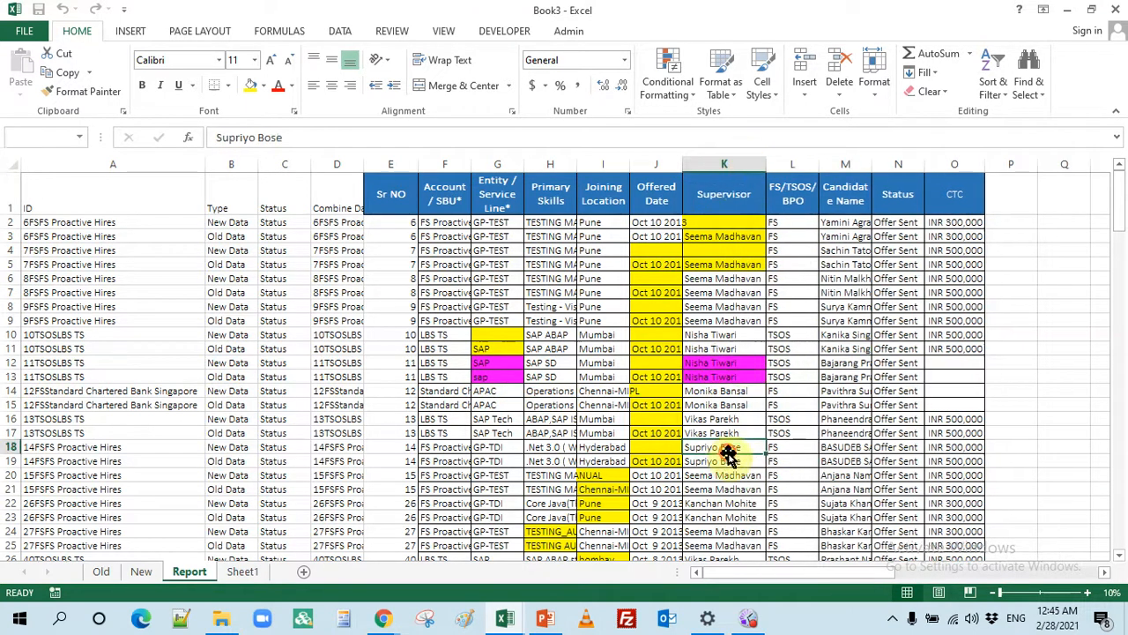
Enlarge the view and compare the letter case within the magenta pairs K12:K13 (Supervisor) and G12:G13 (Entity / Service Line*).
drag(748, 367, 754, 373)
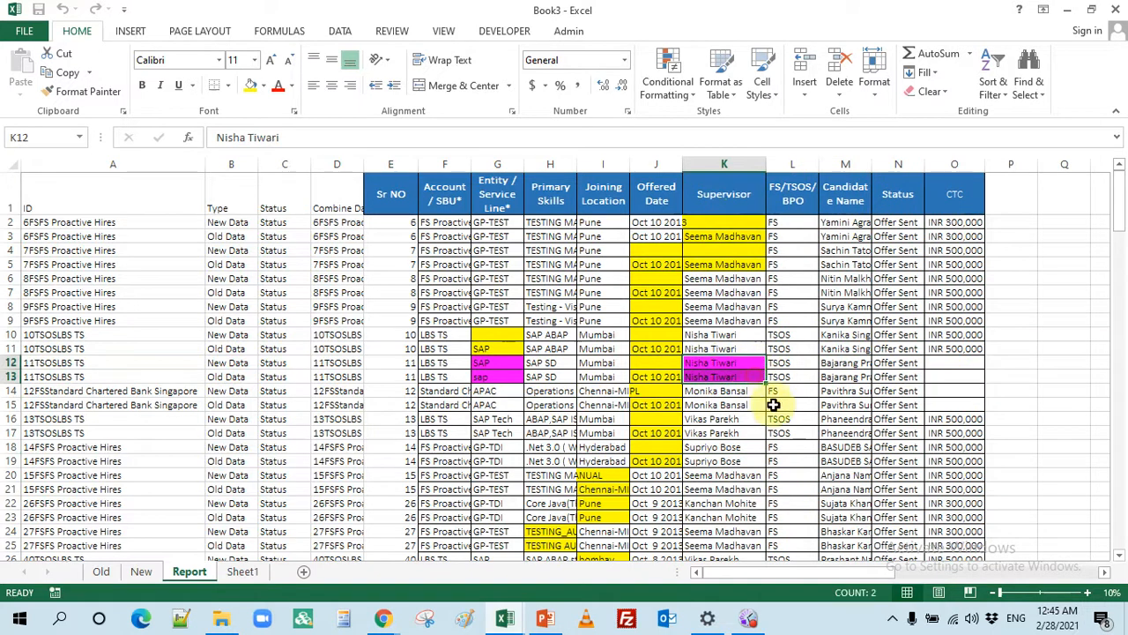
scroll(774, 407, up, 4)
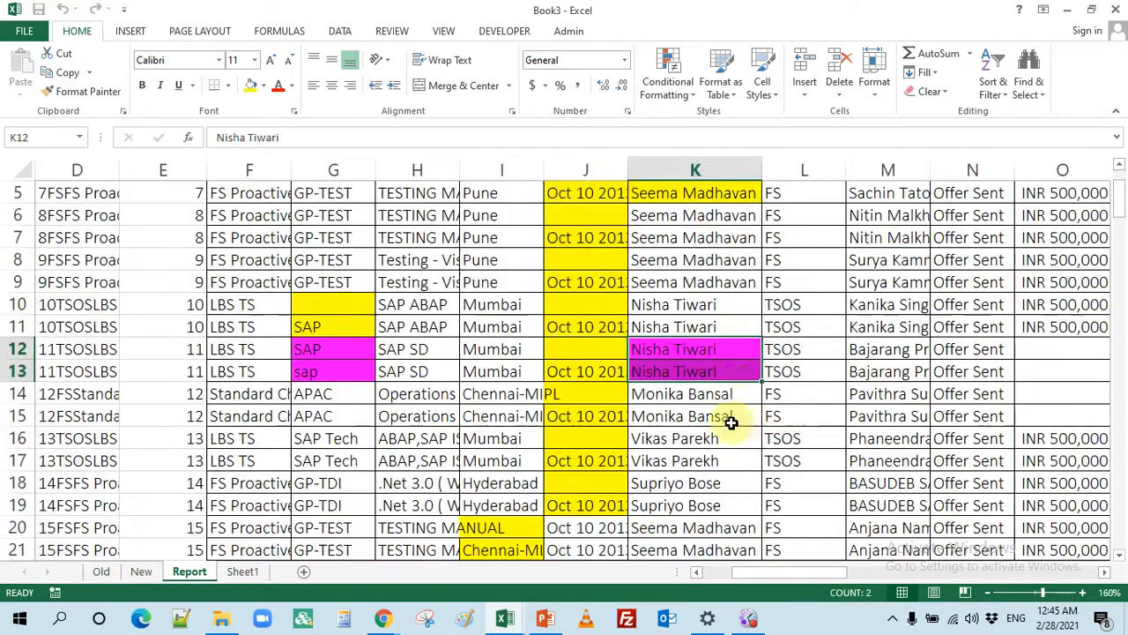
click(735, 371)
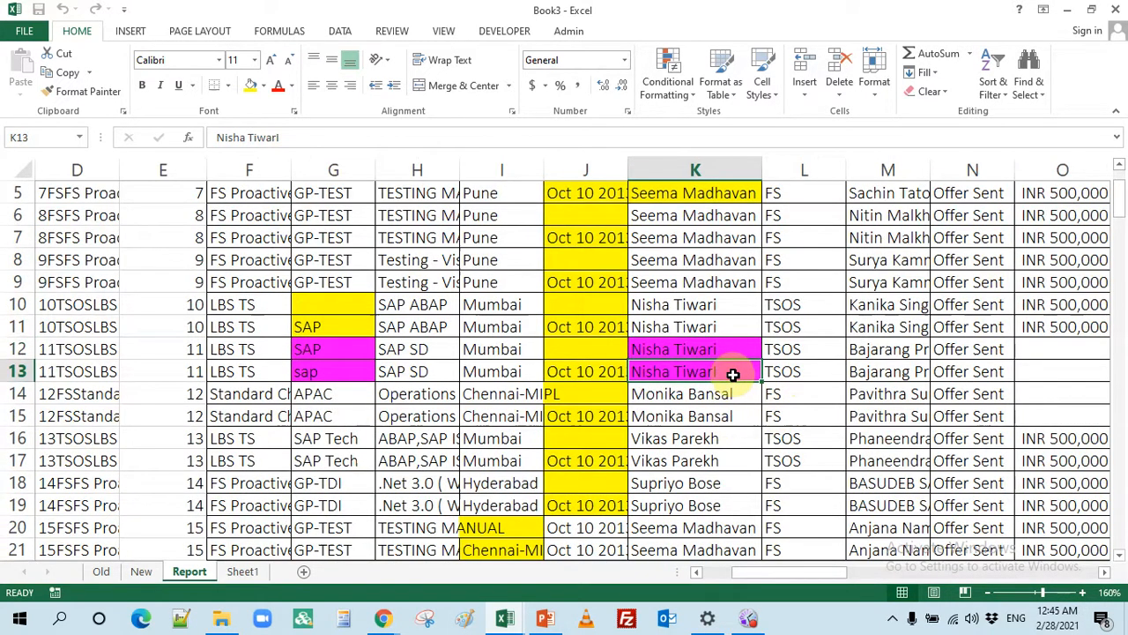
drag(728, 351, 758, 377)
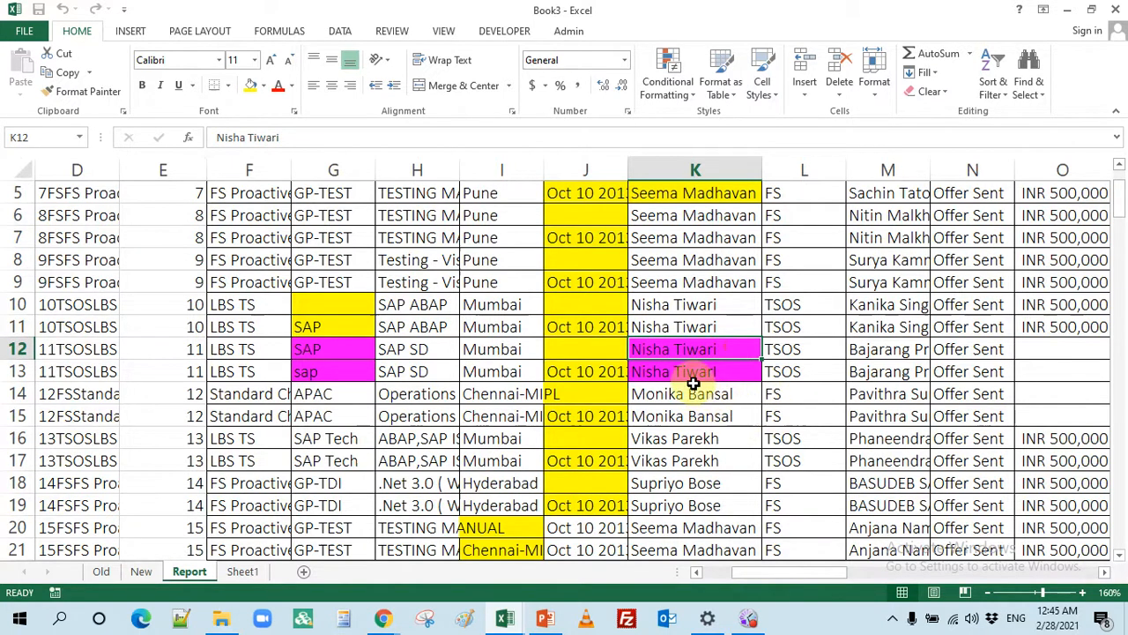
drag(330, 352, 328, 373)
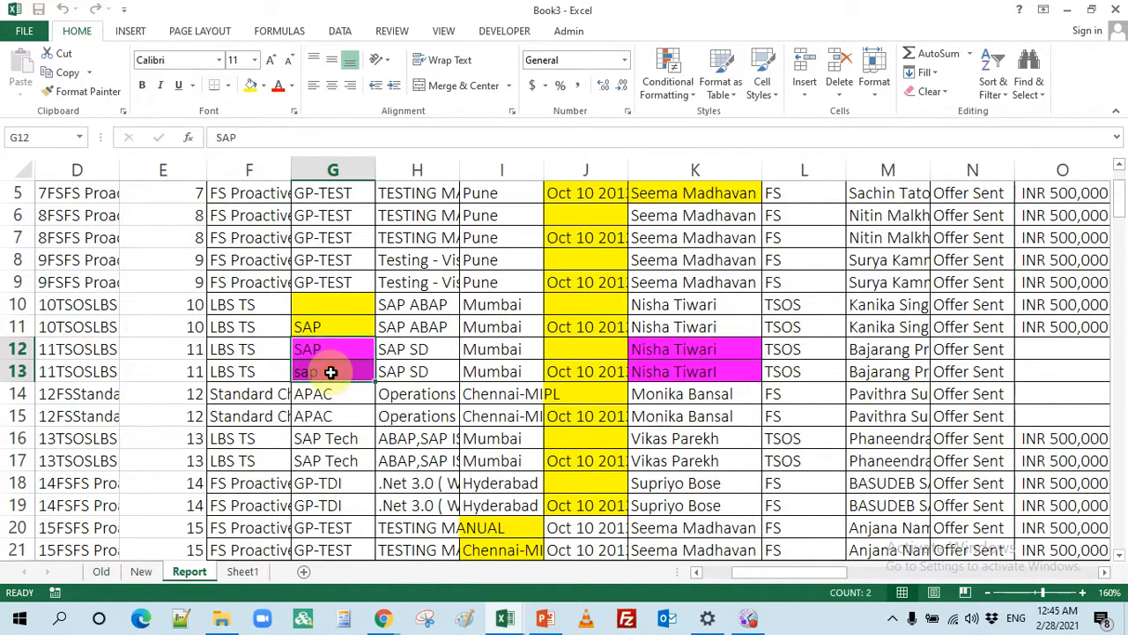
click(357, 437)
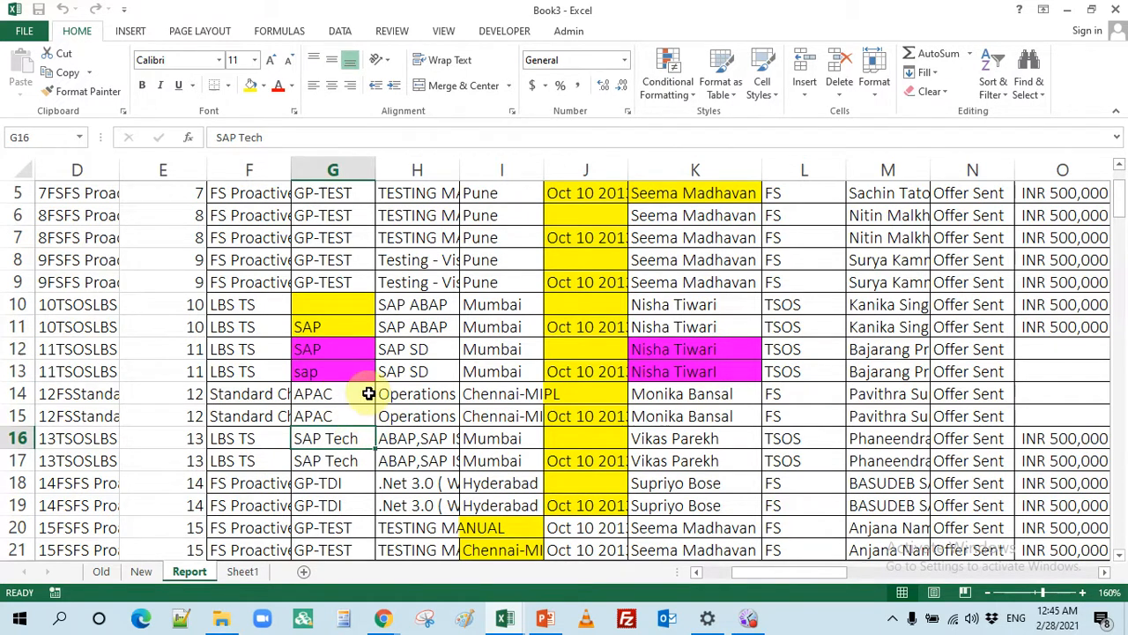
Review the yellow and magenta highlights across the whole report, from the header row down to the last record in row 29.
scroll(369, 393, down, 1)
scroll(378, 385, up, 3)
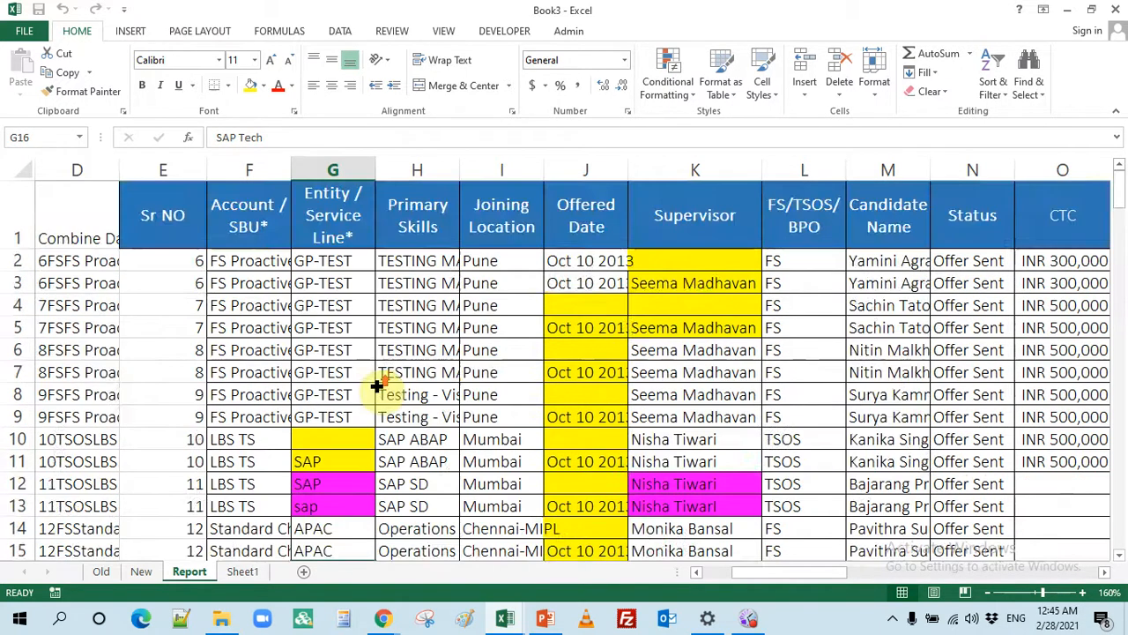
scroll(377, 385, down, 2)
scroll(377, 385, down, 1)
scroll(376, 385, down, 2)
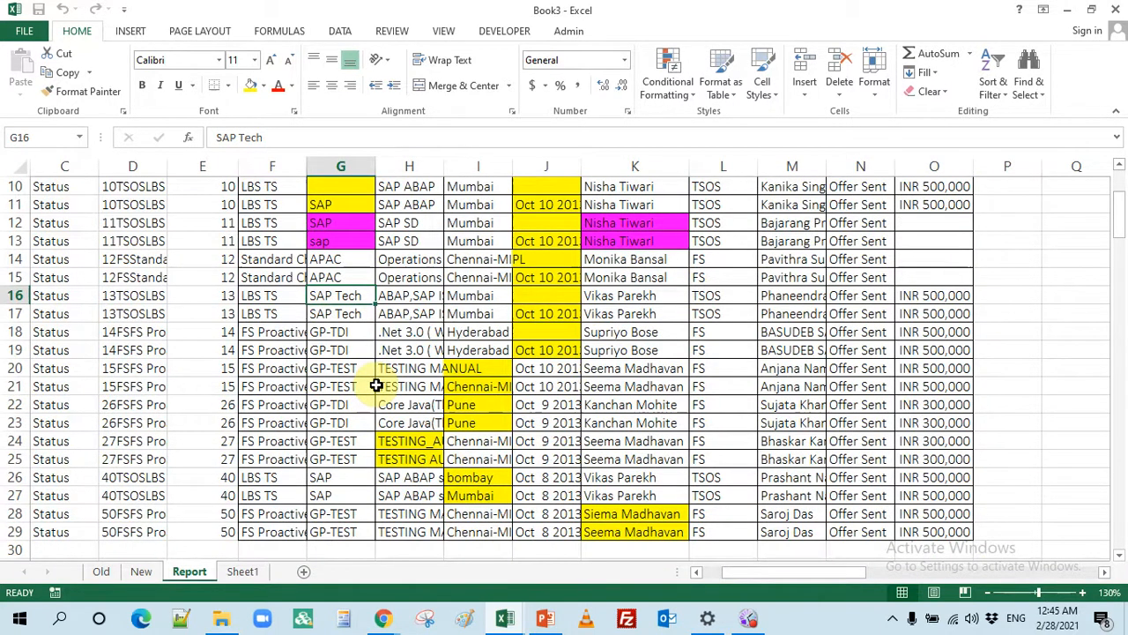
scroll(376, 386, up, 3)
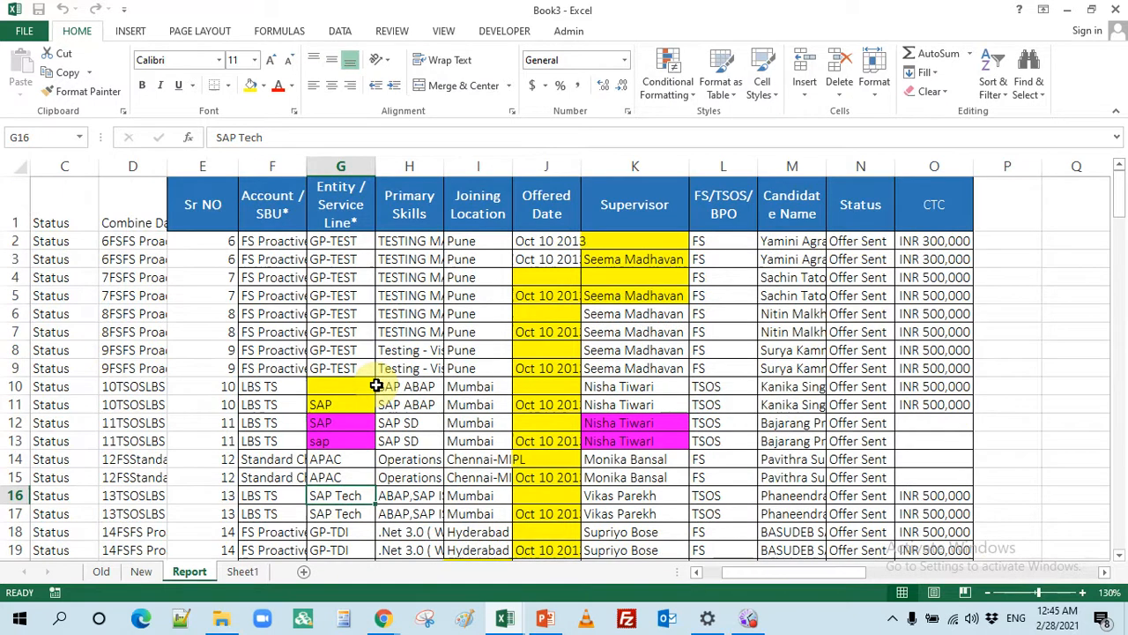